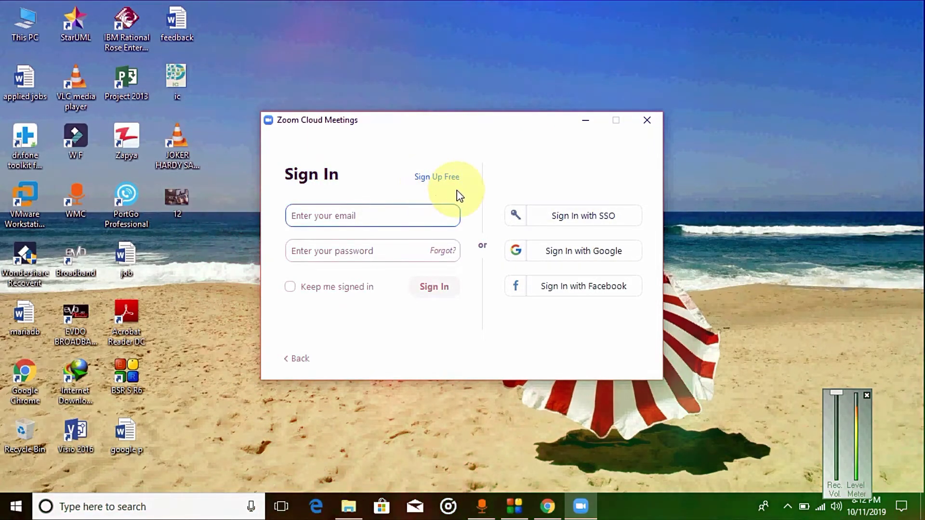
Start Google sign-in and enter the account's Gmail address, correcting the misspelled domain to 'gmail'
click(572, 260)
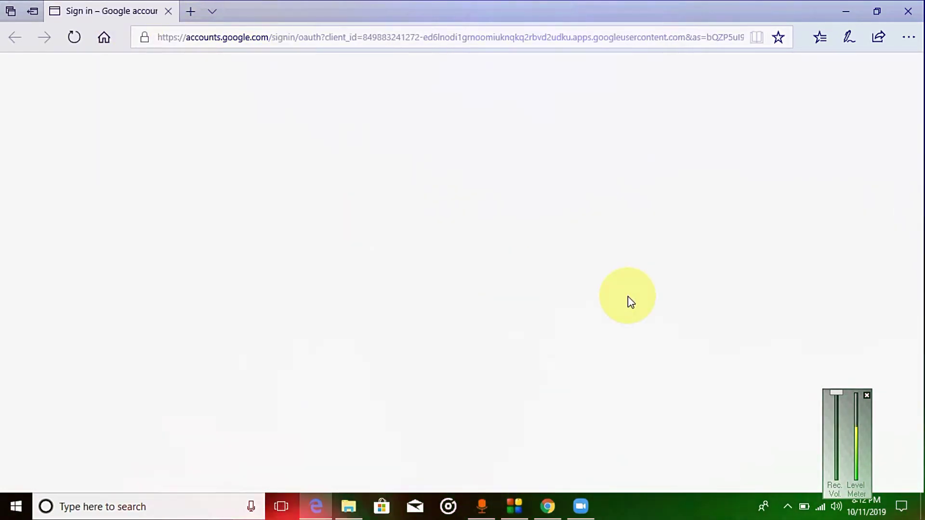
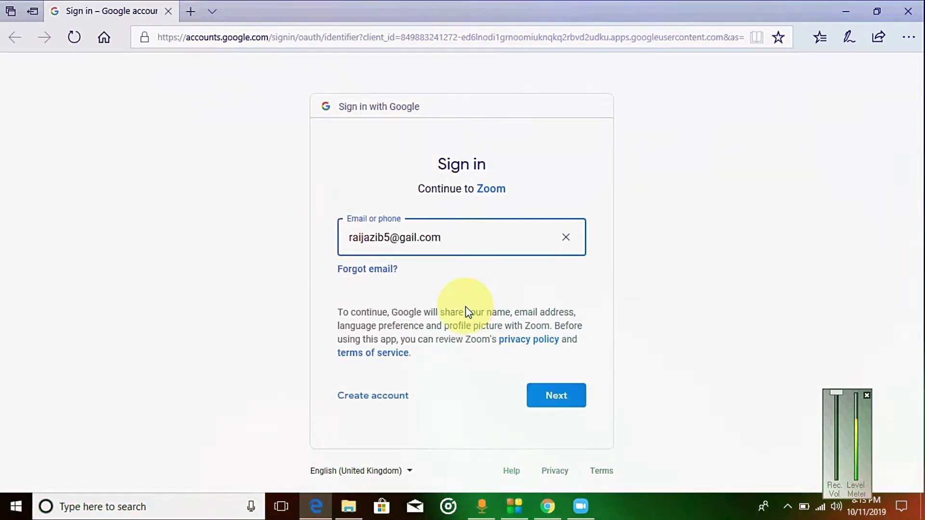
click(418, 240)
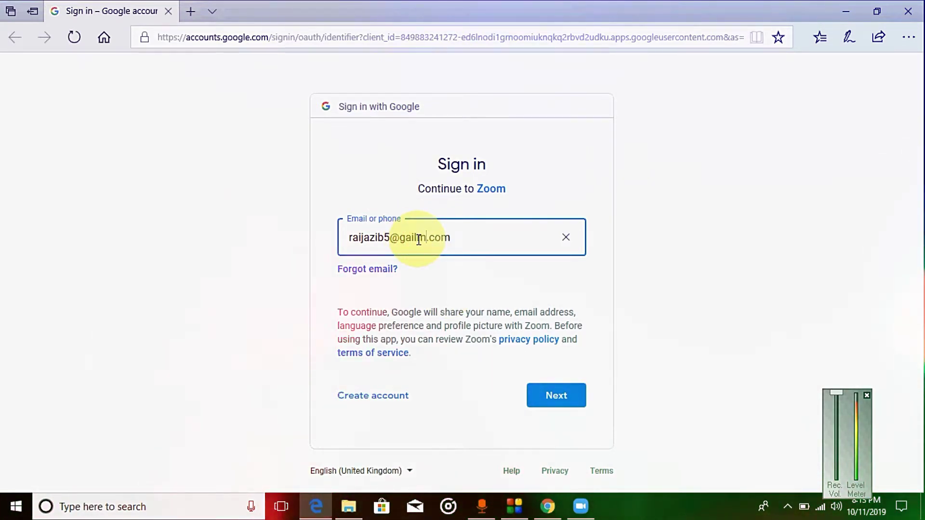
key(BackSpace)
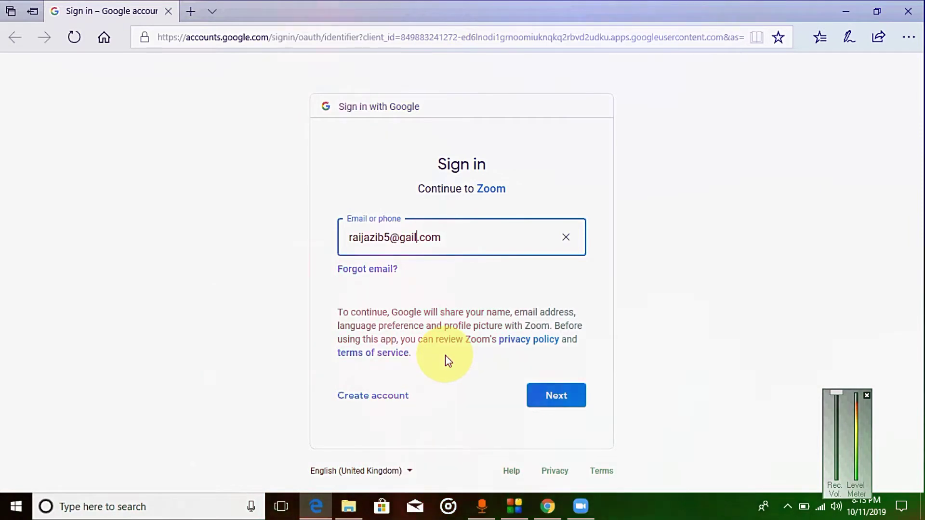
key(BackSpace)
key(BackSpace)
key(BackSpace)
text(m)
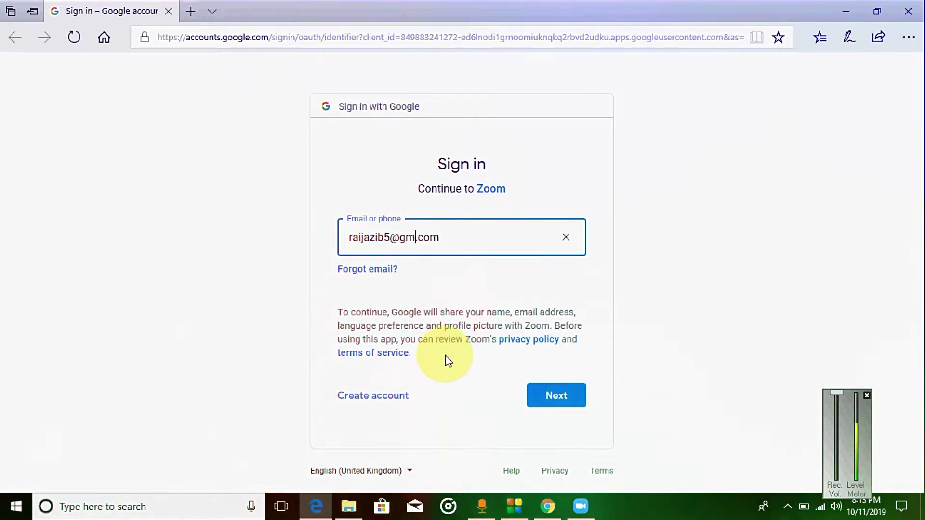
text(ail)
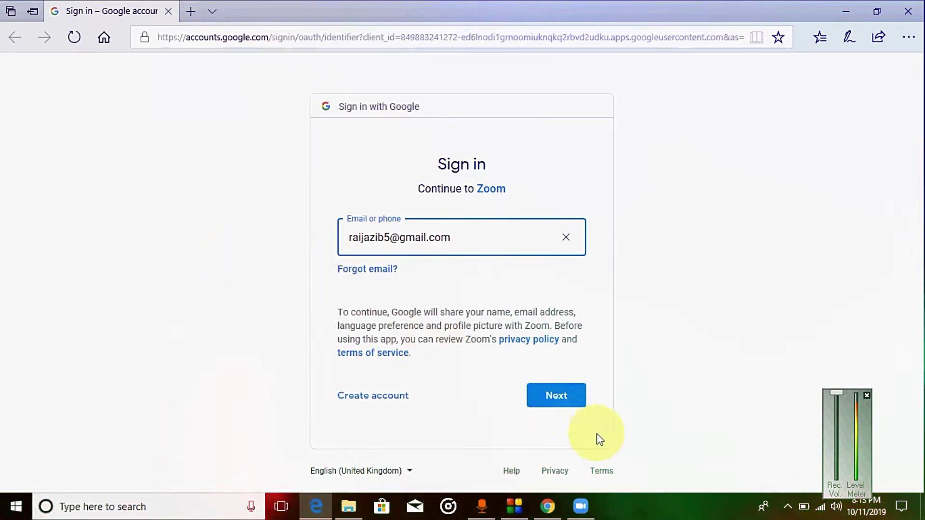
click(551, 396)
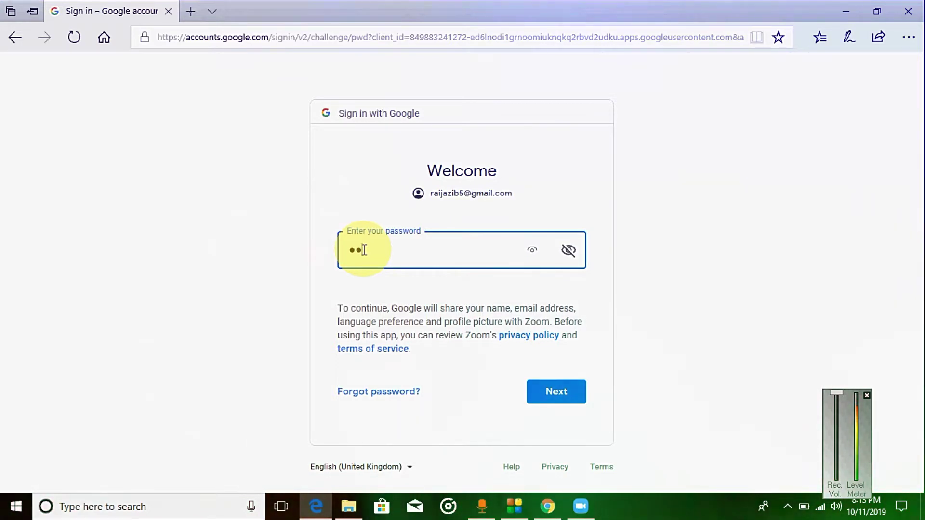
Submit the account password on the Google Welcome page
click(556, 395)
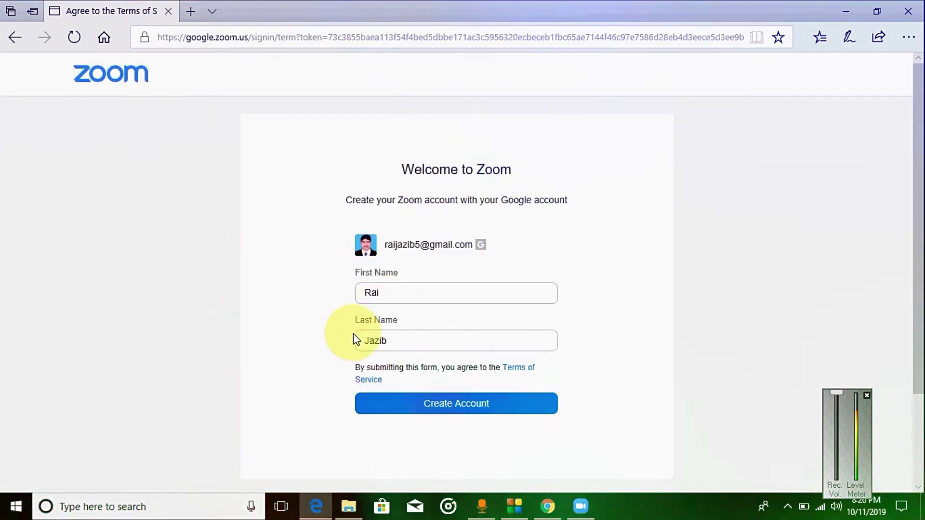
Review the prefilled first and last names and create the Zoom account
click(452, 408)
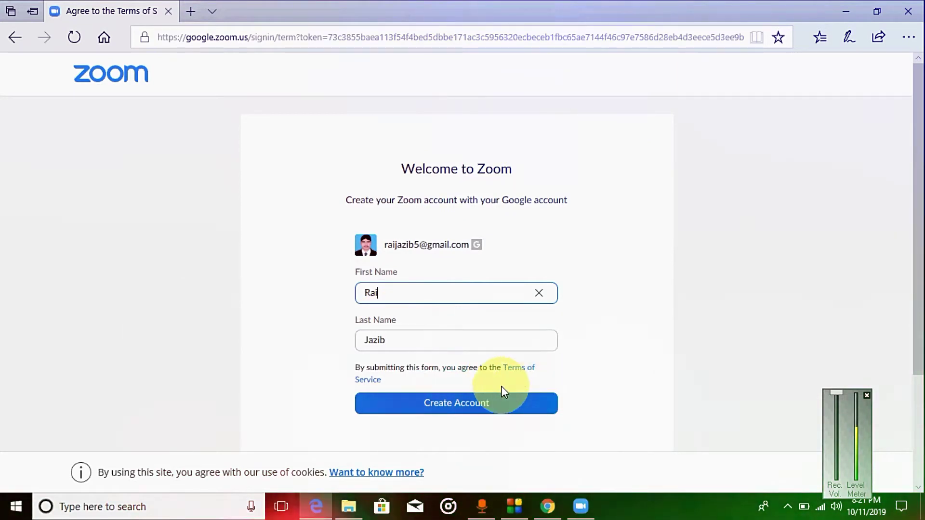
click(441, 408)
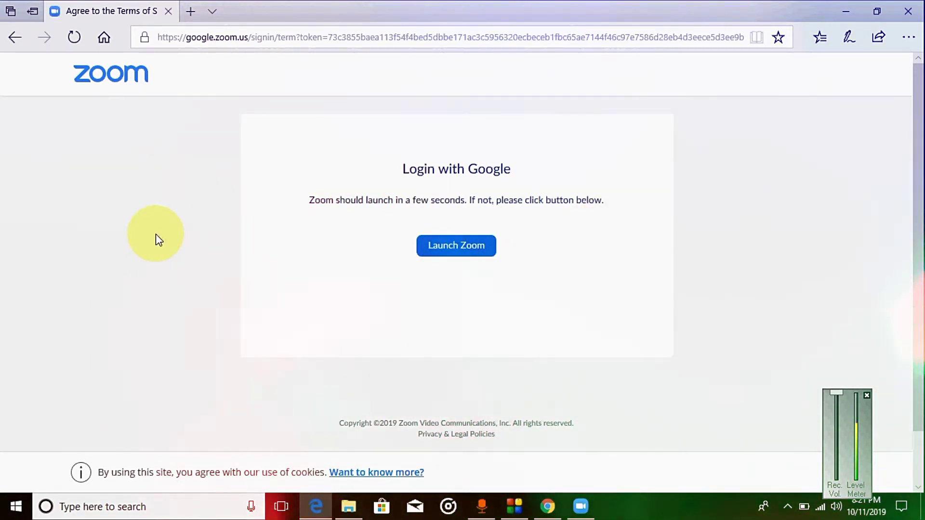
Launch the Zoom desktop app and bring its signed-in Home window forward
click(465, 256)
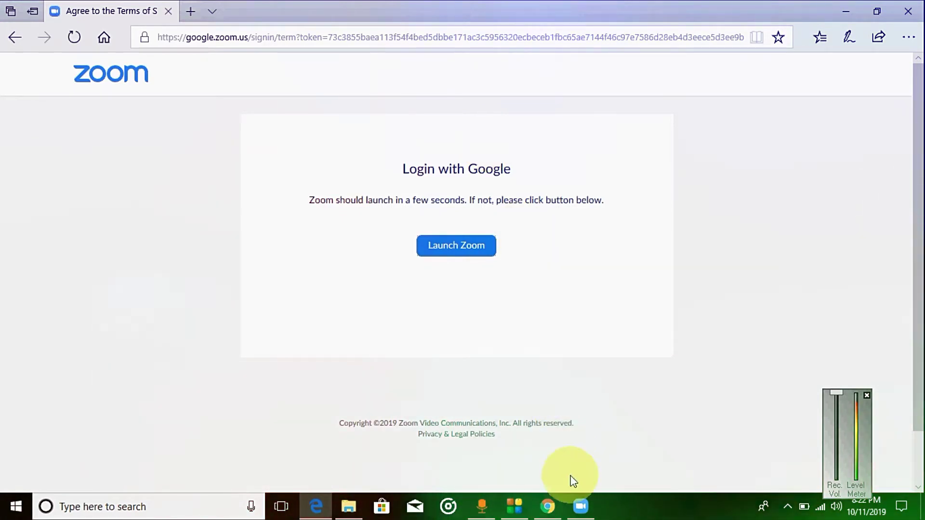
click(581, 505)
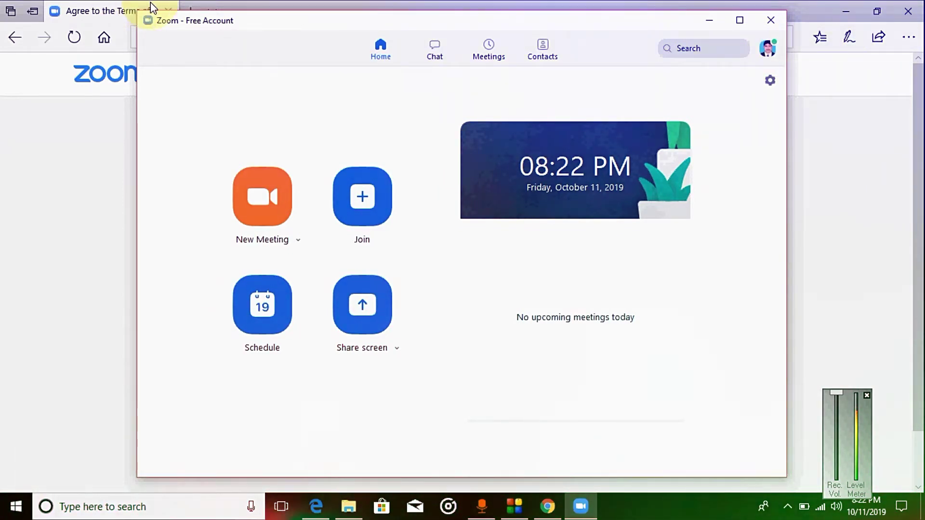
Close the Edge browser and maximize the Zoom Home window
click(166, 8)
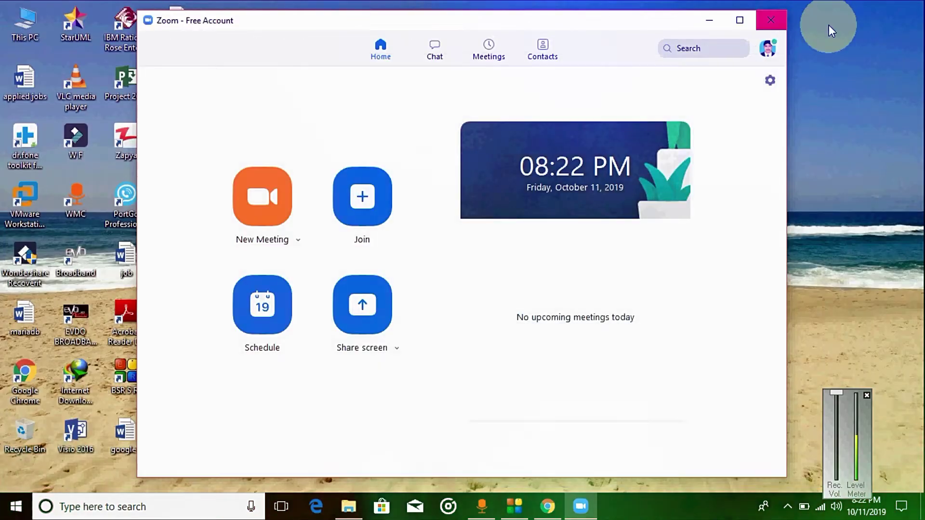
click(739, 21)
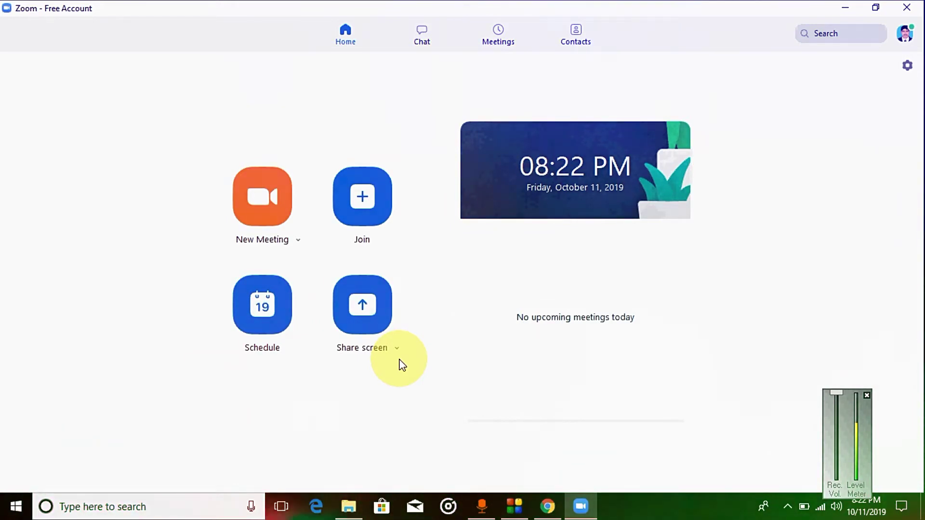
click(422, 47)
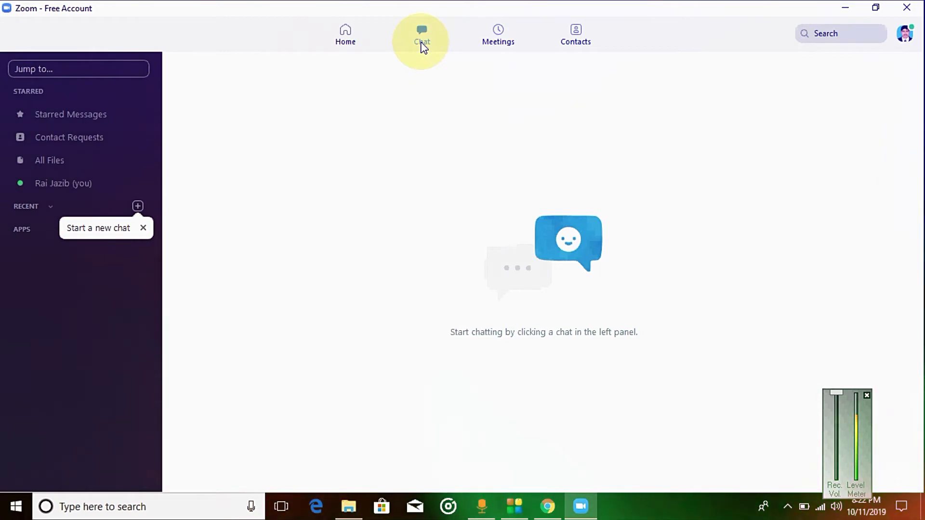
click(493, 41)
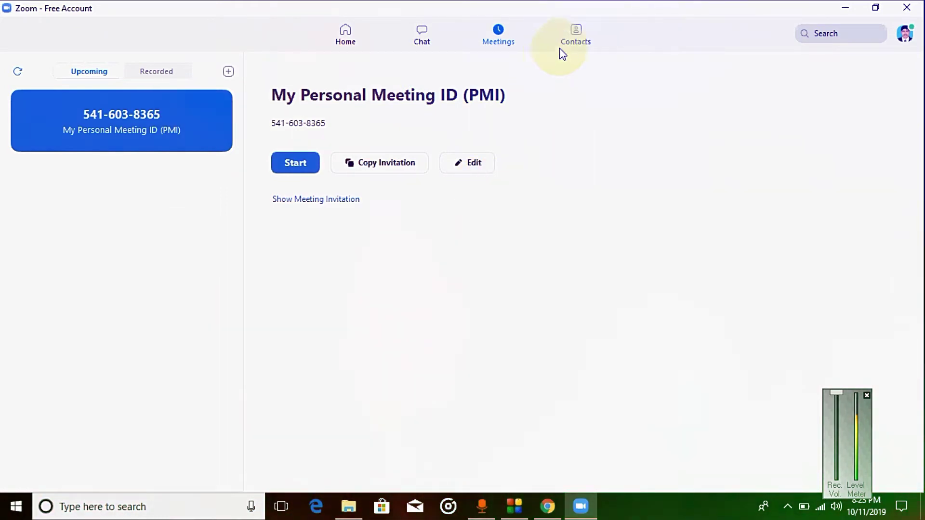
click(577, 43)
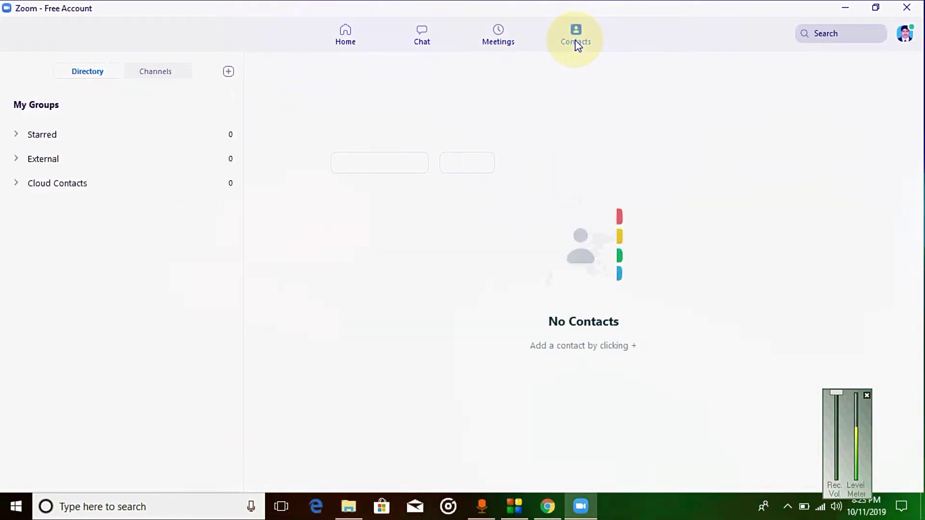
click(349, 41)
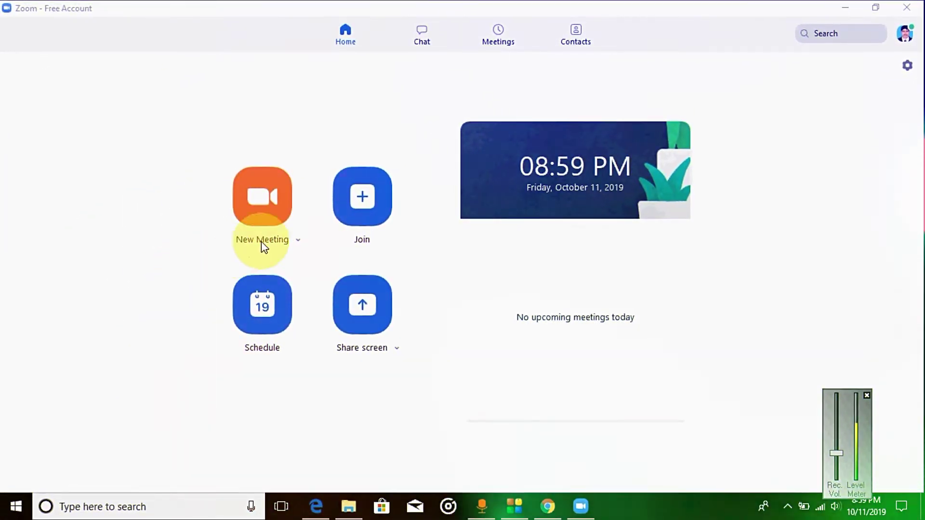
Set new meetings to use the personal meeting ID, leaving start-with-video off
click(297, 244)
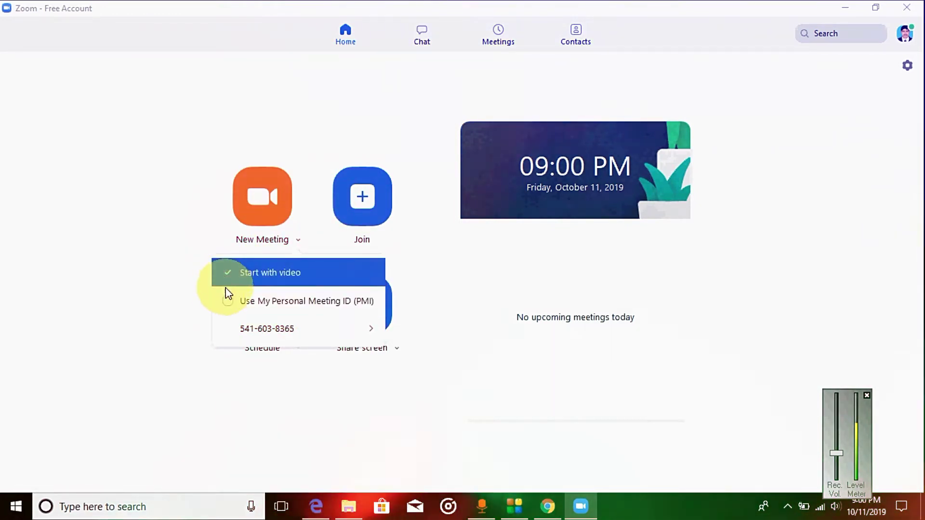
mouse_move(234, 340)
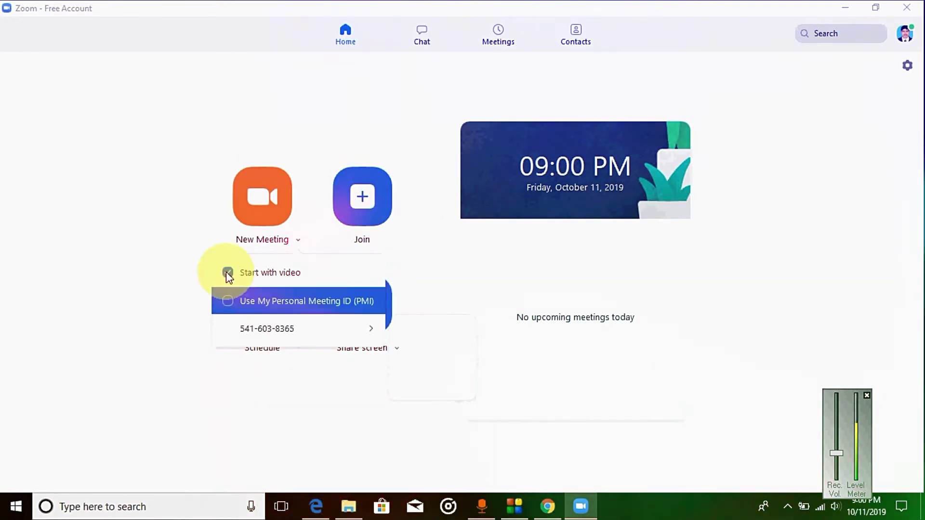
click(227, 301)
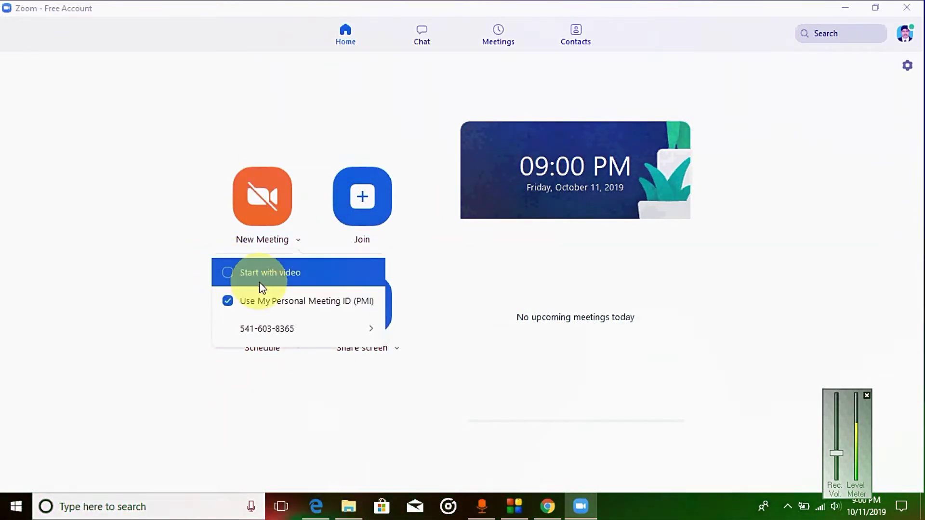
click(229, 272)
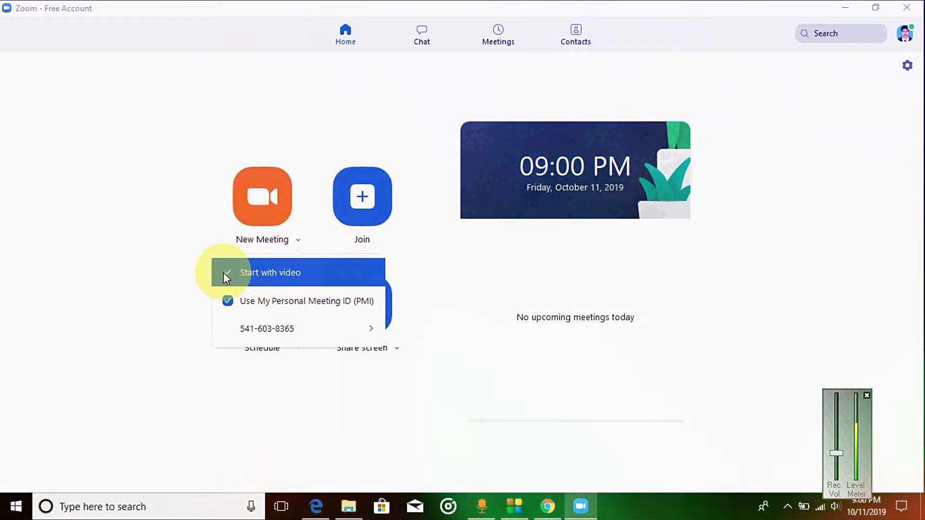
click(223, 273)
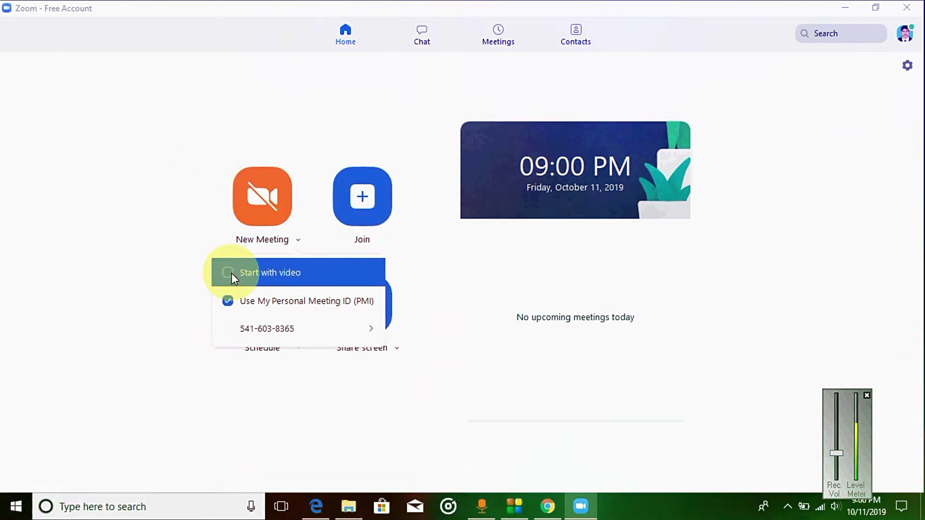
Copy the personal meeting ID and start the new meeting
mouse_move(284, 329)
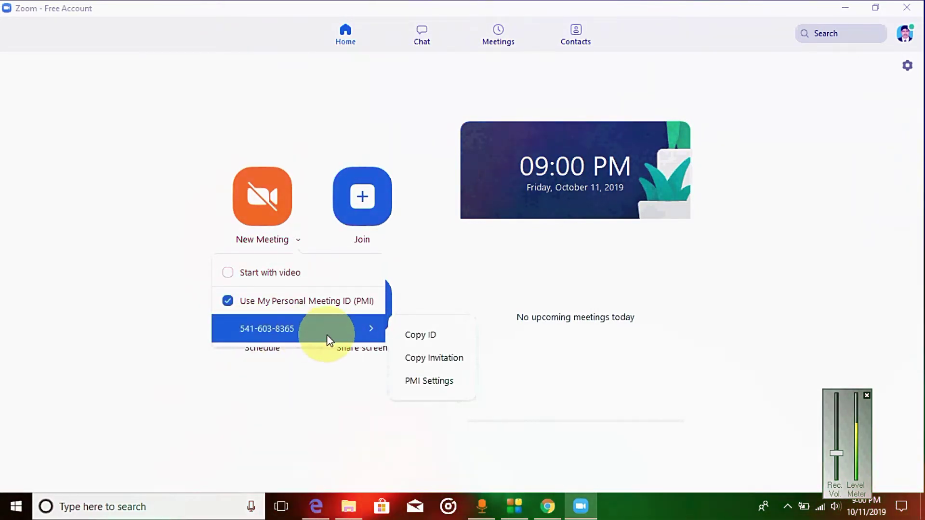
click(447, 337)
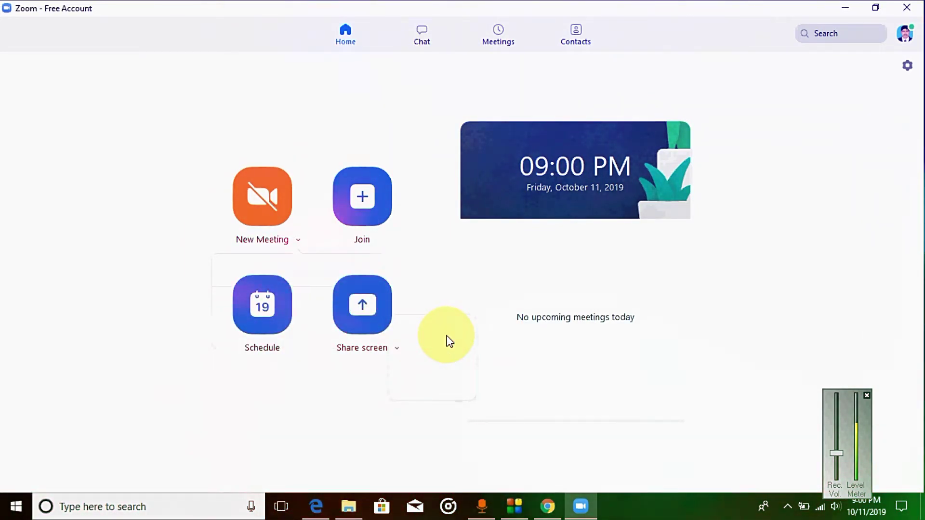
click(260, 199)
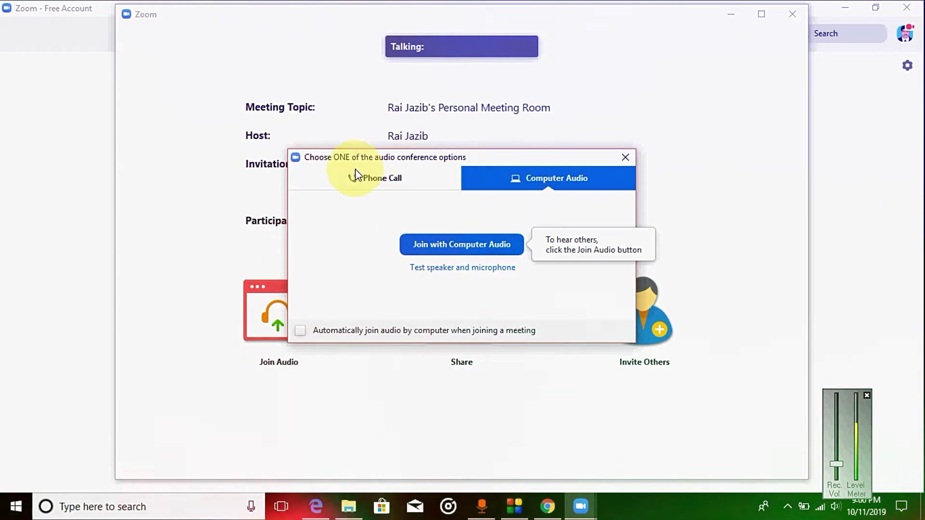
Review the Phone Call dial-in numbers, then close the audio options
click(402, 177)
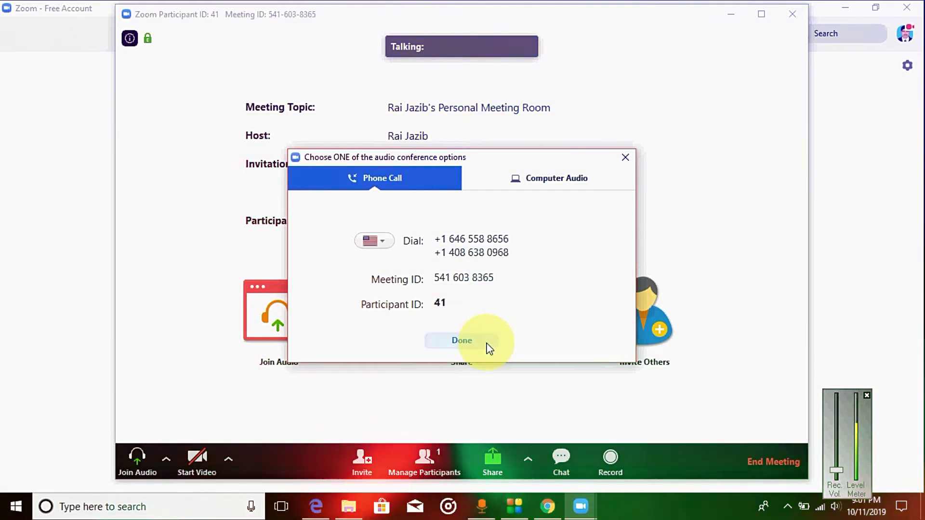
click(470, 342)
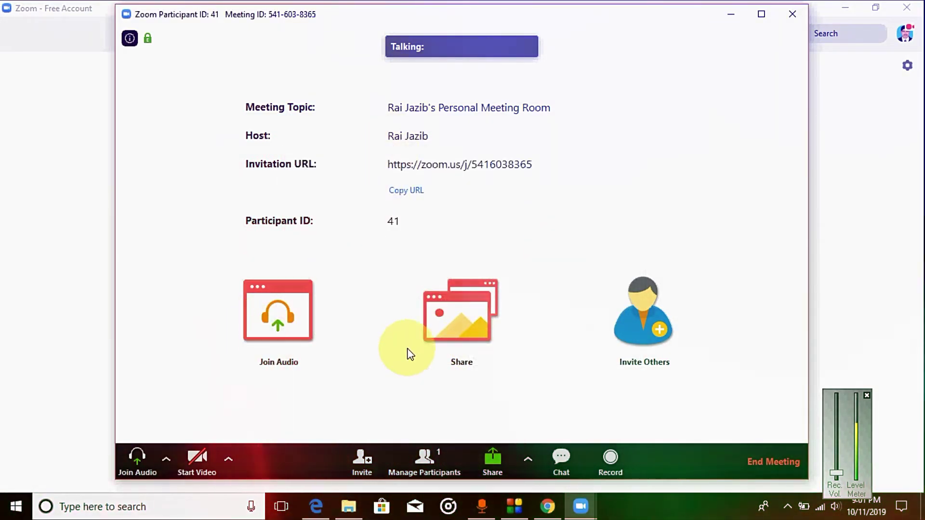
Share the entire screen with the meeting
click(461, 322)
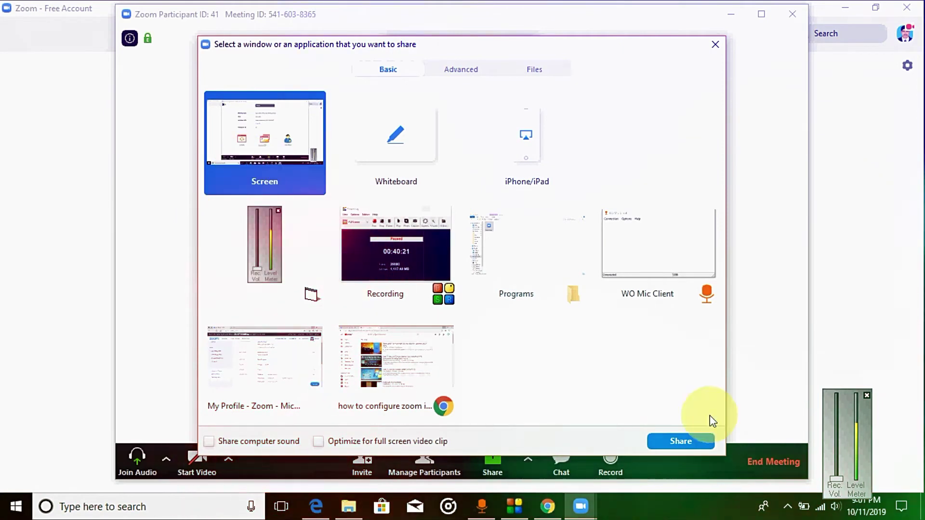
click(680, 441)
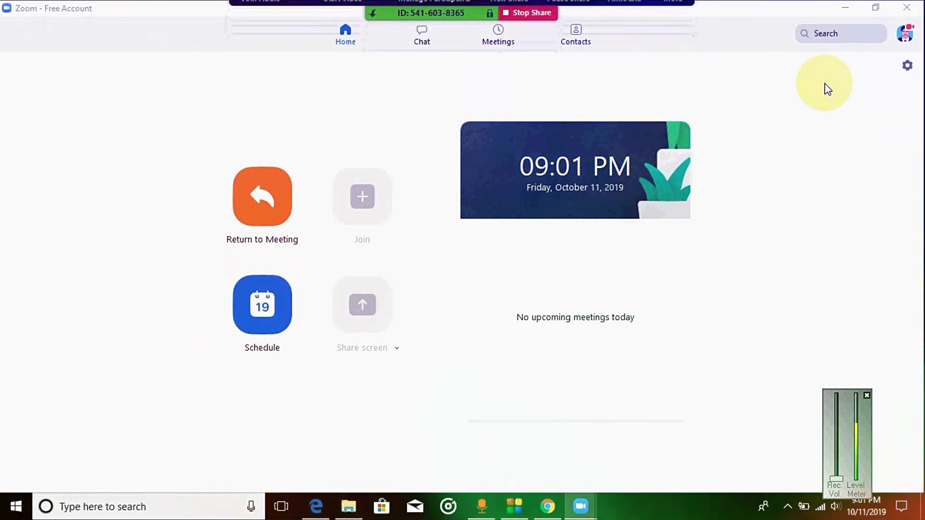
Minimize the Zoom Home window so the shared screen shows the desktop
click(844, 7)
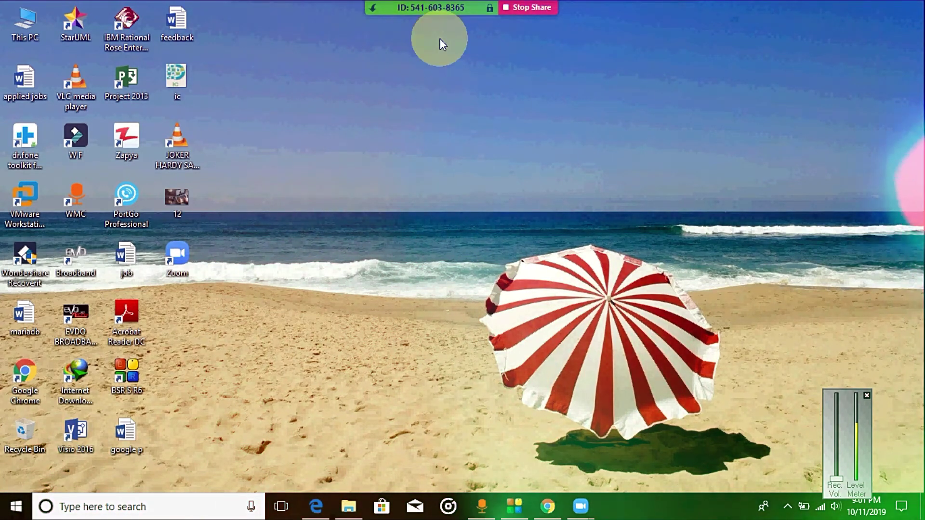
mouse_move(405, 32)
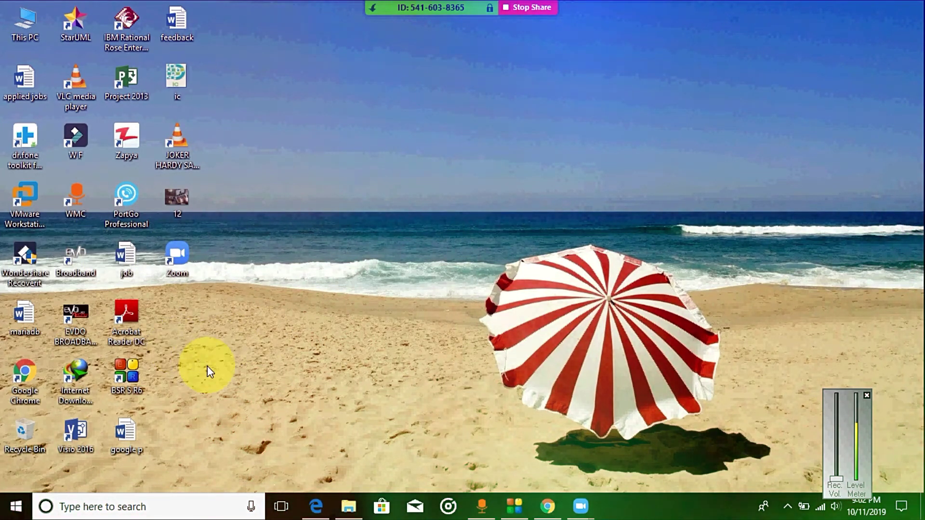
Open the mariadb document in Word from the desktop, then close it
click(24, 317)
double_click(24, 314)
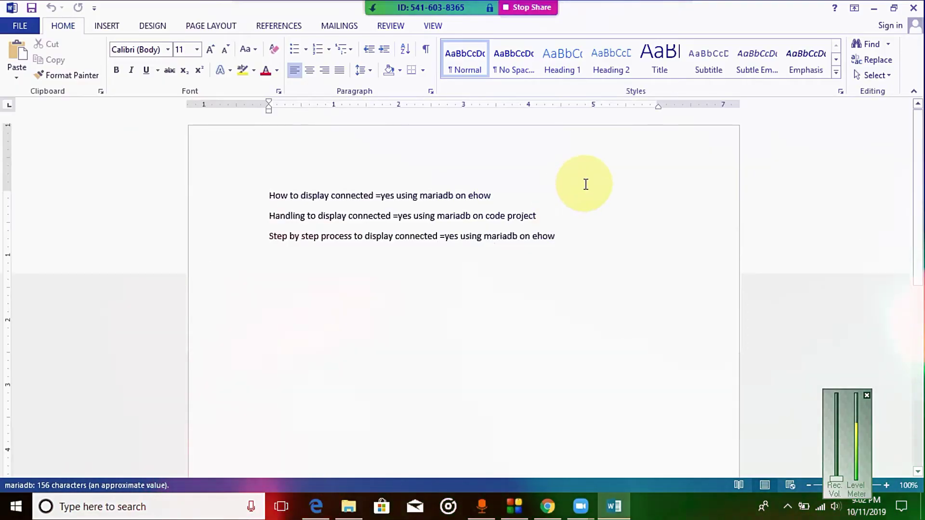
click(578, 198)
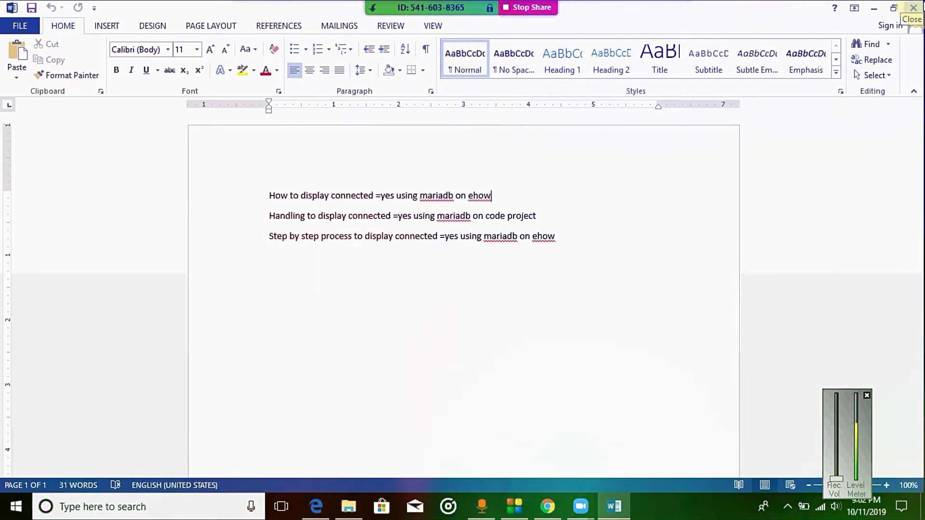
click(914, 8)
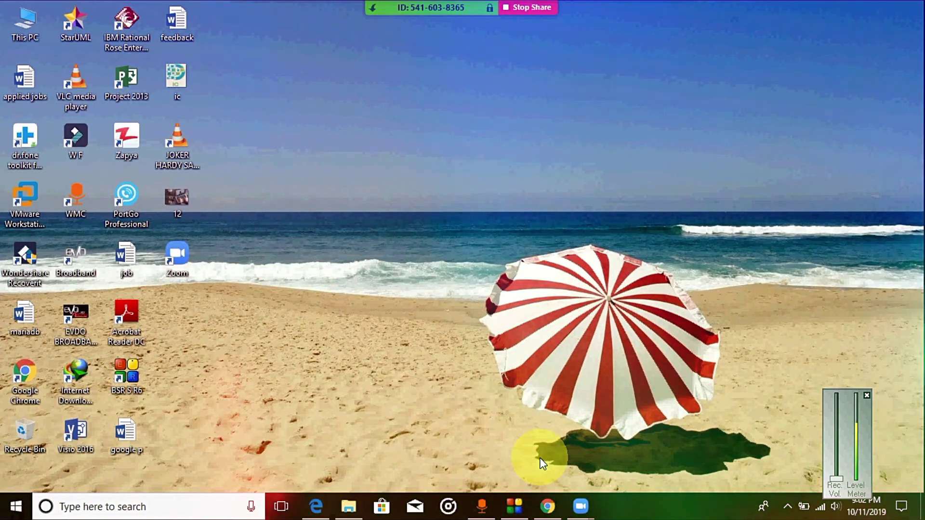
Bring back Zoom's meeting controls and look over the video, audio and More options
mouse_move(590, 518)
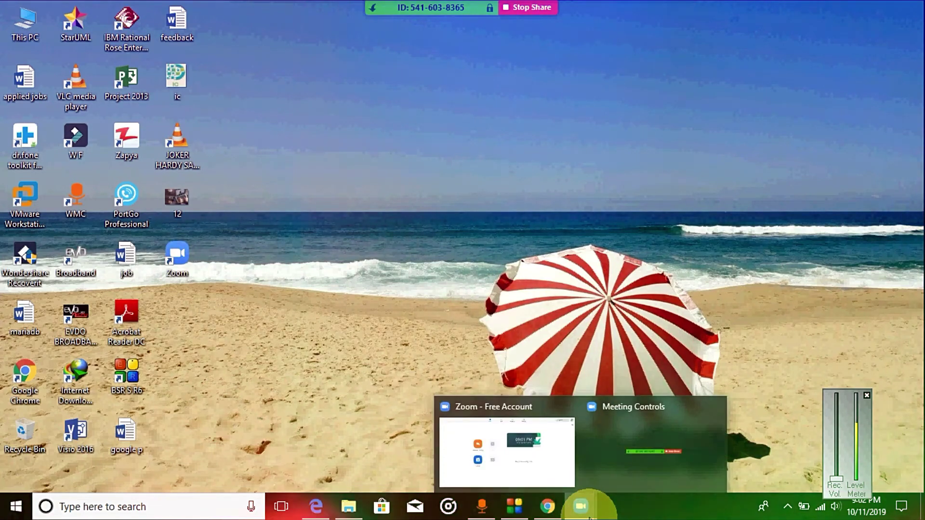
click(637, 439)
click(382, 13)
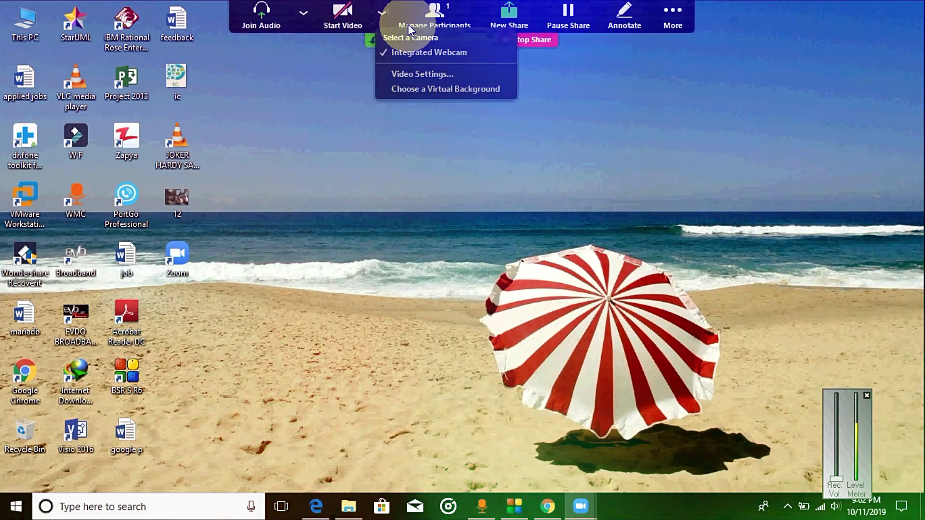
click(303, 16)
click(382, 16)
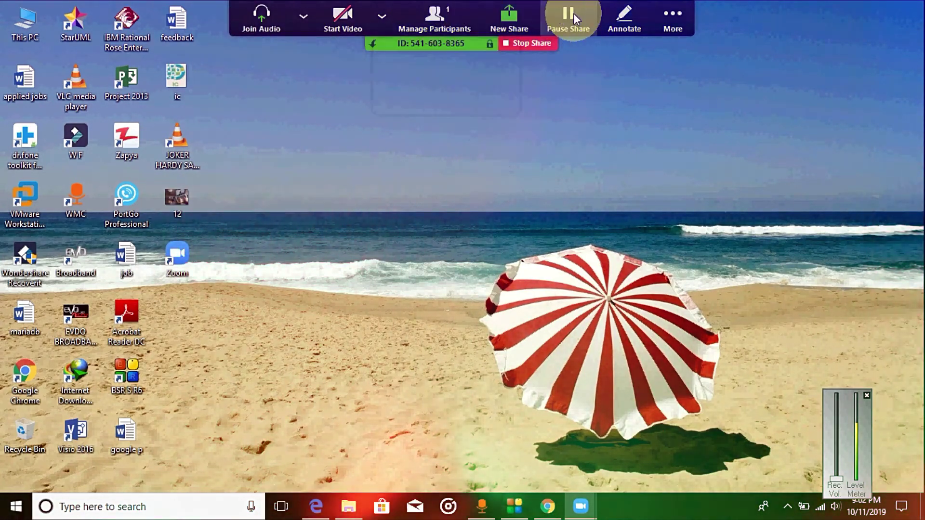
click(669, 15)
Turn on the annotation tools over the shared screen, then switch back to the Mouse tool
click(636, 16)
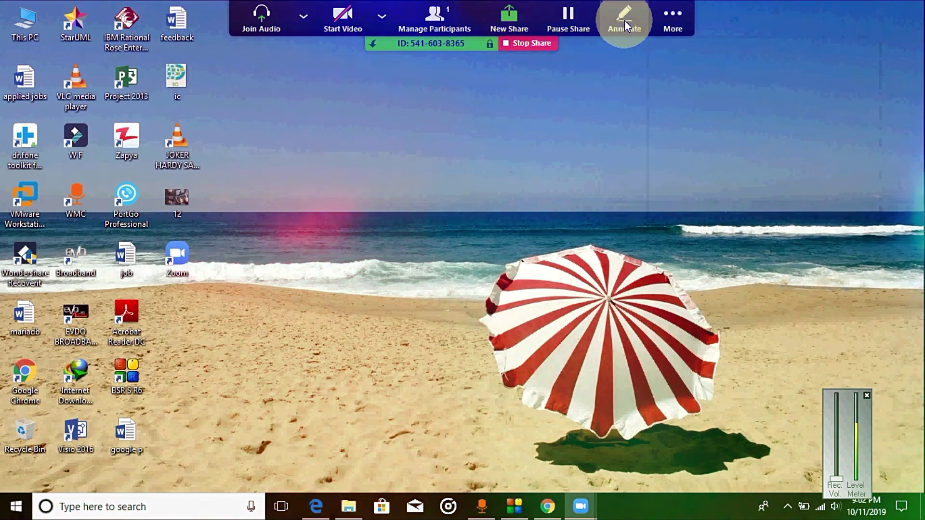
click(624, 20)
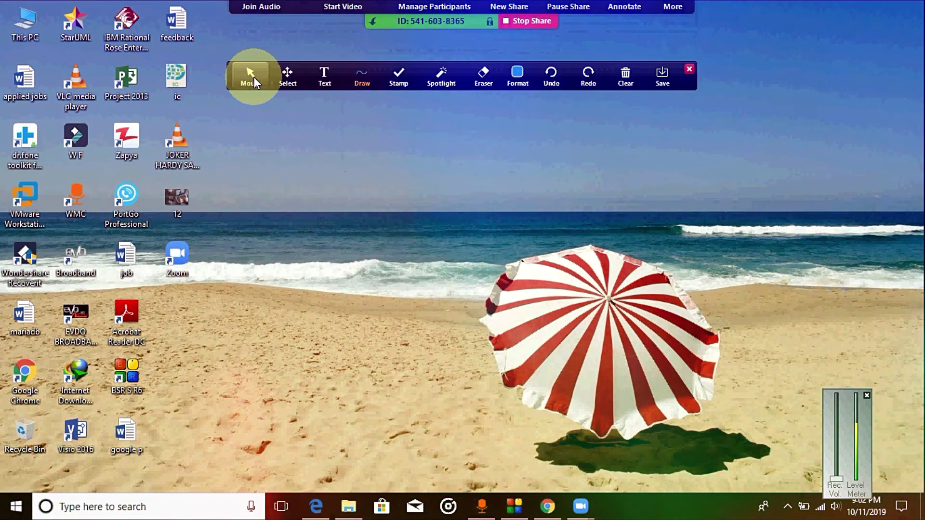
mouse_move(365, 80)
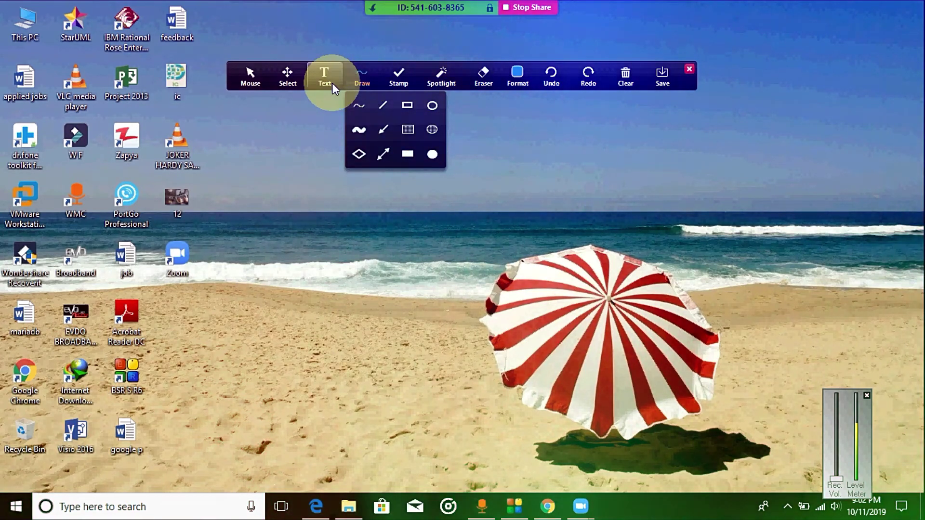
click(256, 83)
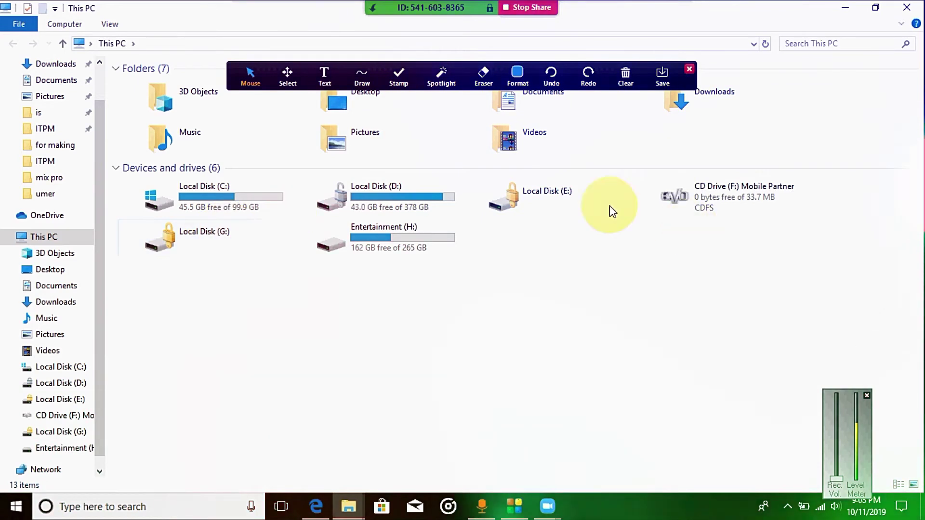
Unlock Local Disk (E:) with its drive password and open the project folder
double_click(583, 207)
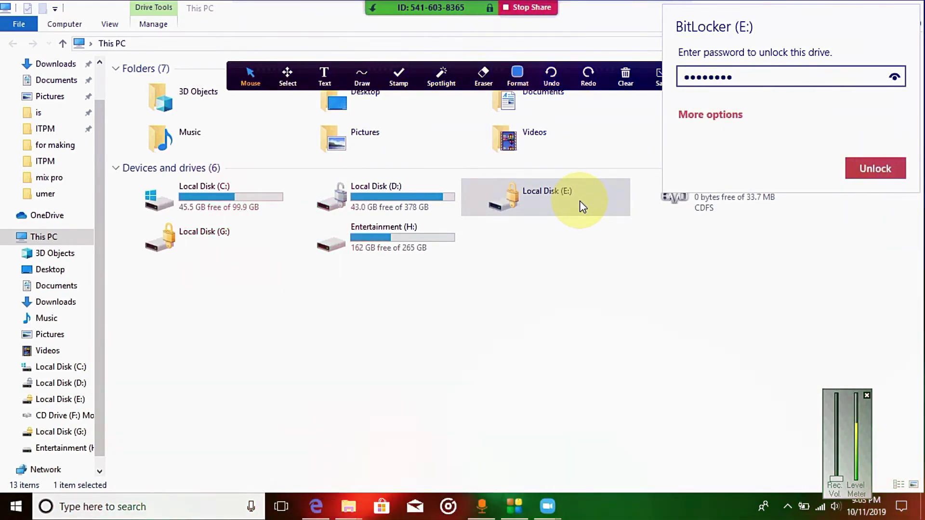
key(Return)
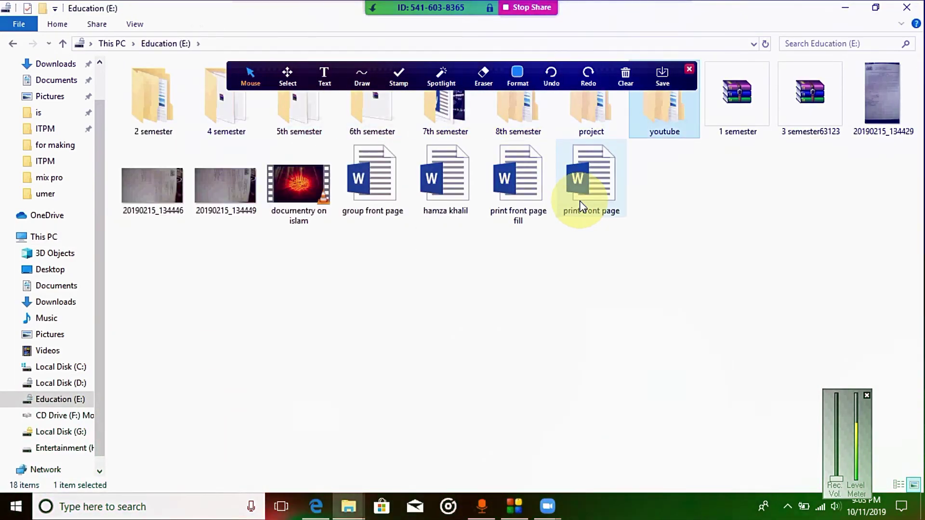
key(Left)
key(Right)
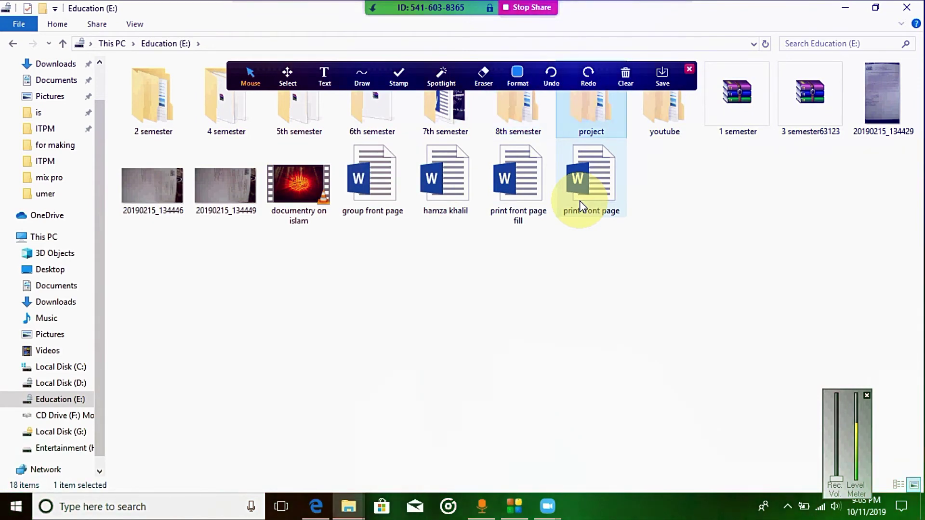
key(Return)
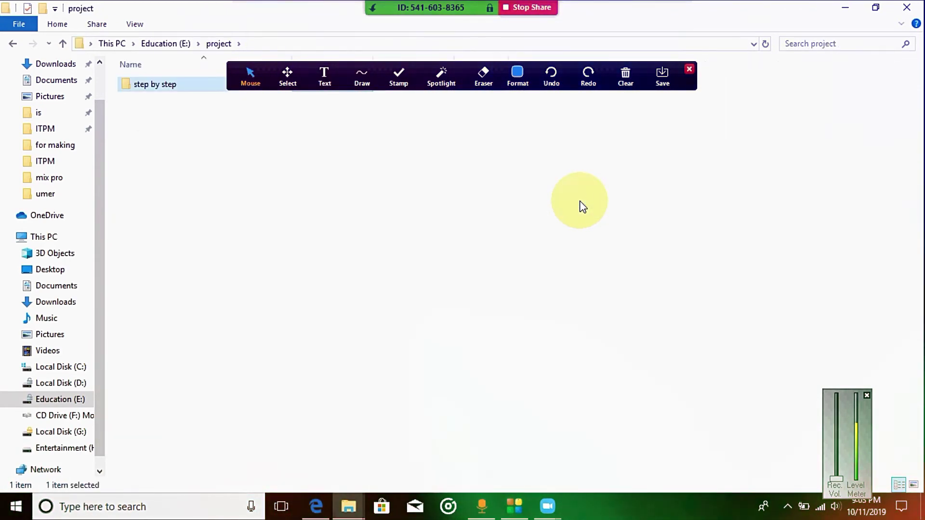
Browse the step by step folder, looking into the final year project -a-y and picture folders
key(Return)
key(Right)
key(Right)
key(Right)
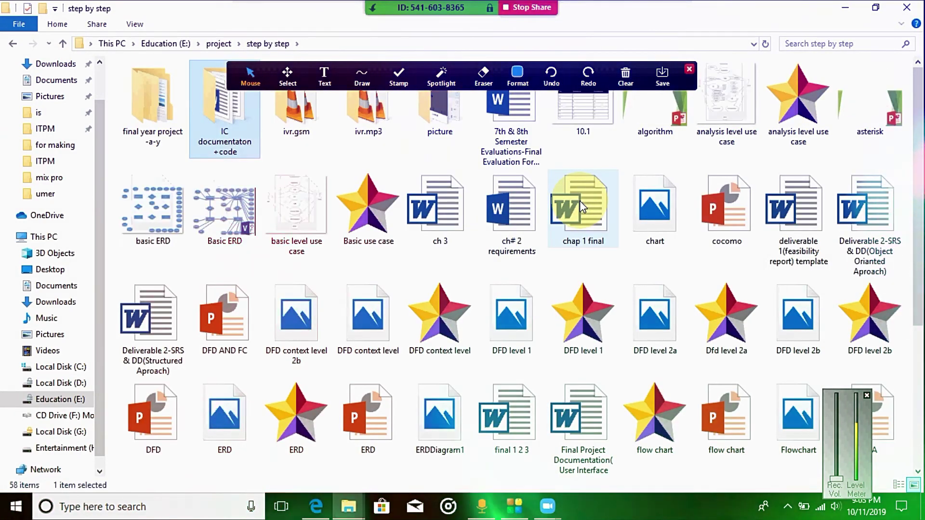
key(Right)
key(Left)
key(Left)
key(Left)
key(Left)
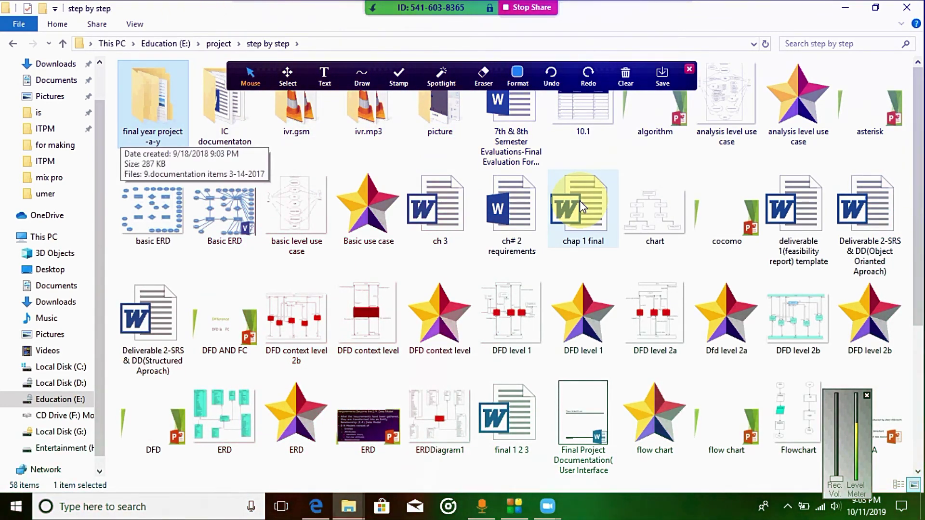
key(Return)
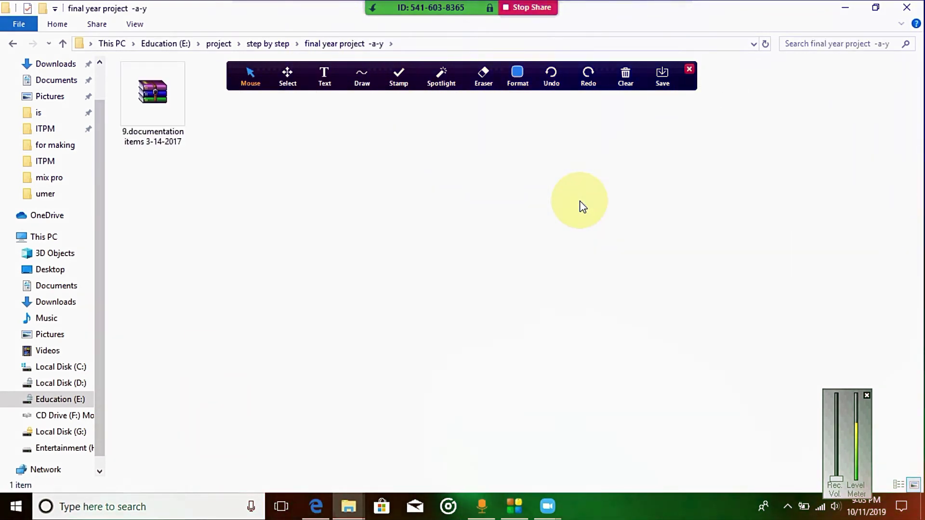
click(18, 45)
key(Right)
key(Right)
key(Right)
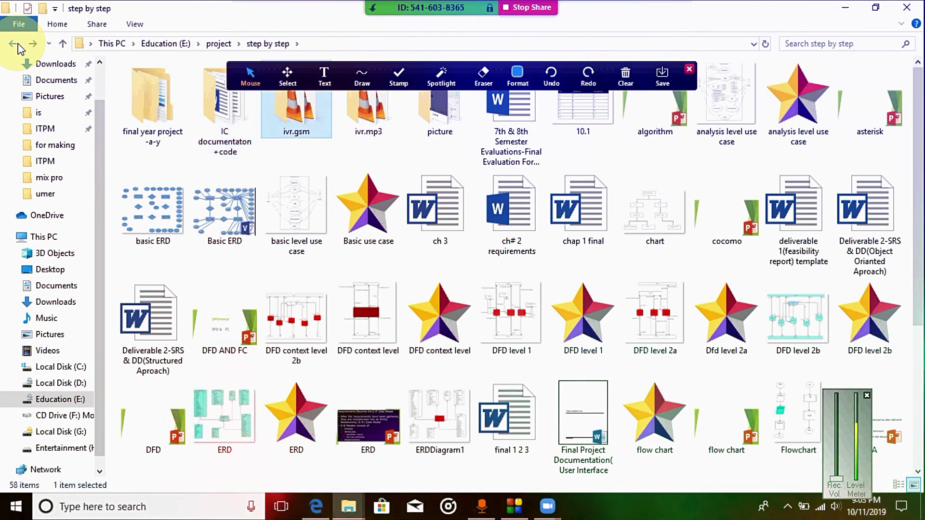
key(Right)
key(Return)
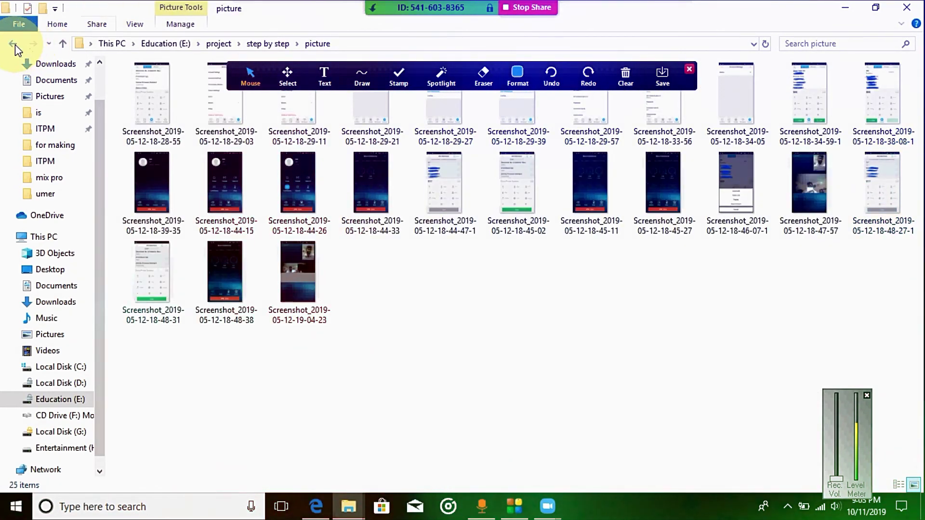
click(15, 46)
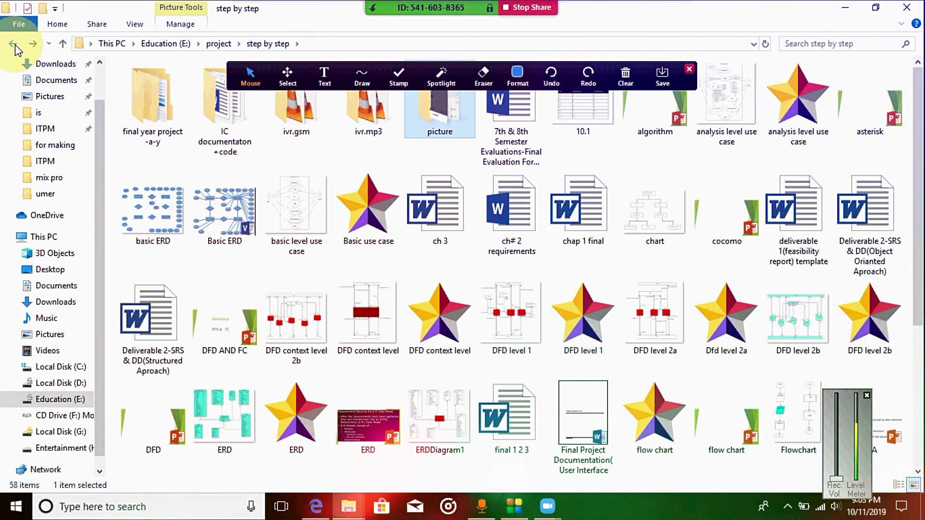
Open the IC documentaton +code folder and select the IC documentation PDF
key(Left)
key(Left)
key(Left)
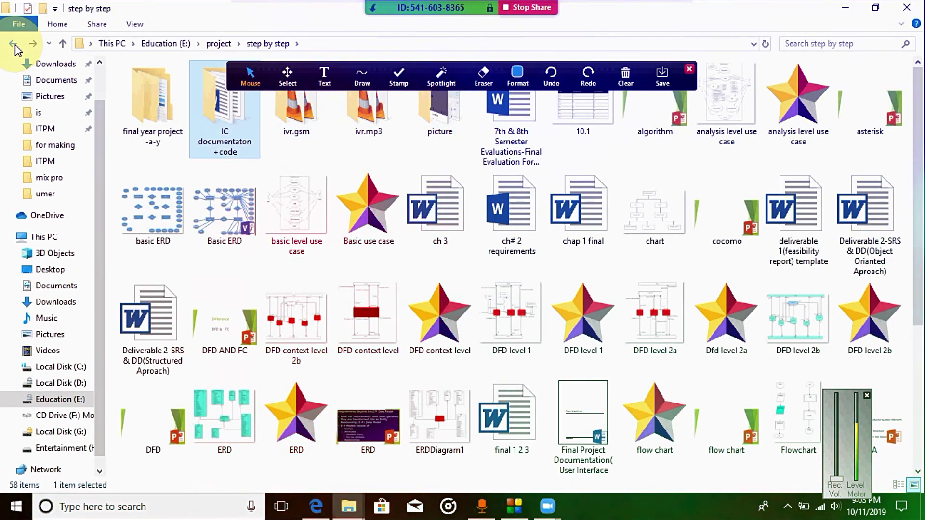
key(Return)
key(Right)
key(Right)
key(Right)
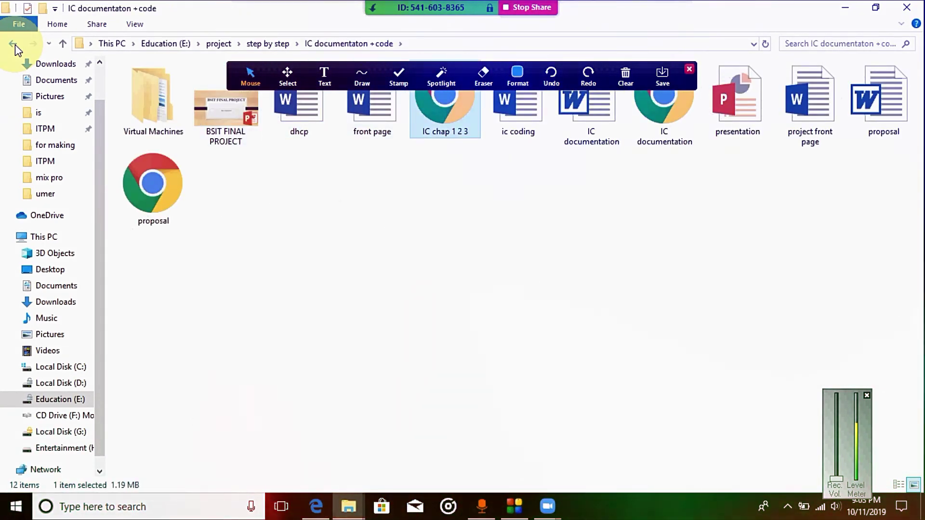
key(Right)
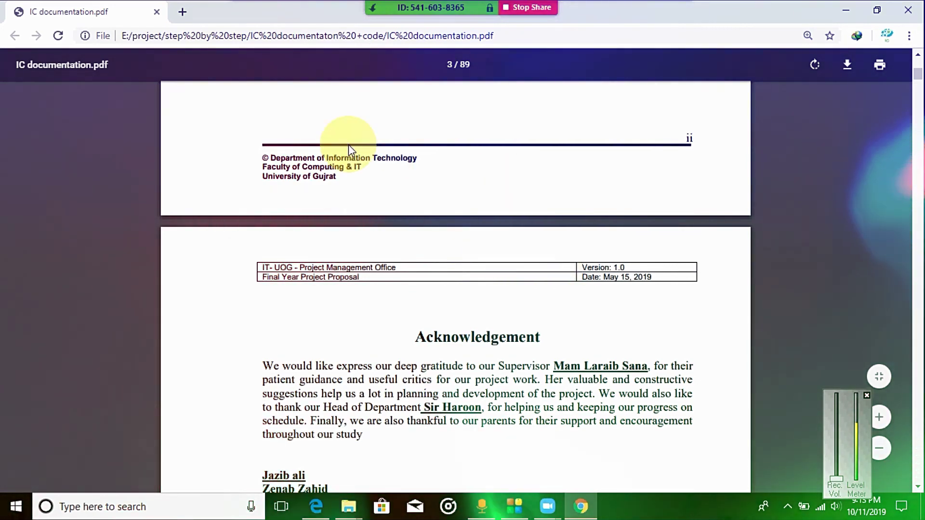
Join the meeting audio using Join with Computer Audio
mouse_move(344, 6)
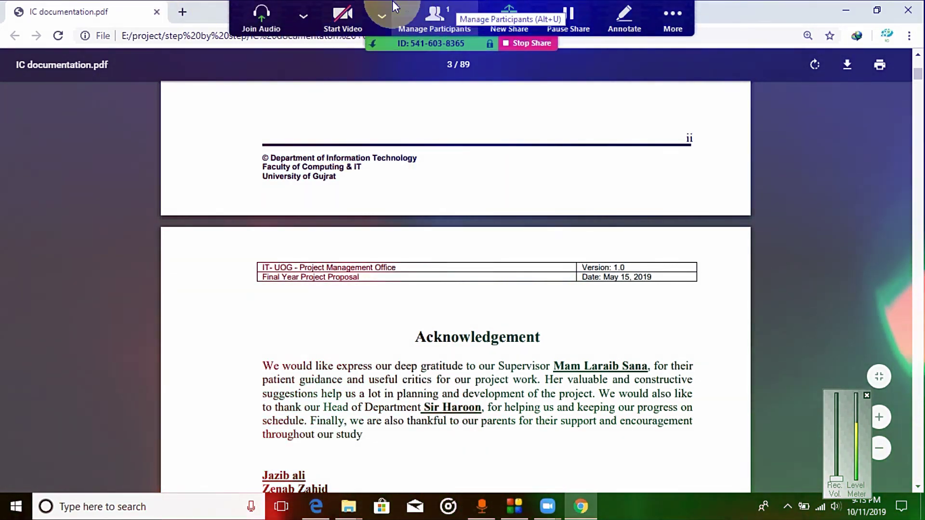
click(302, 16)
click(300, 16)
click(300, 19)
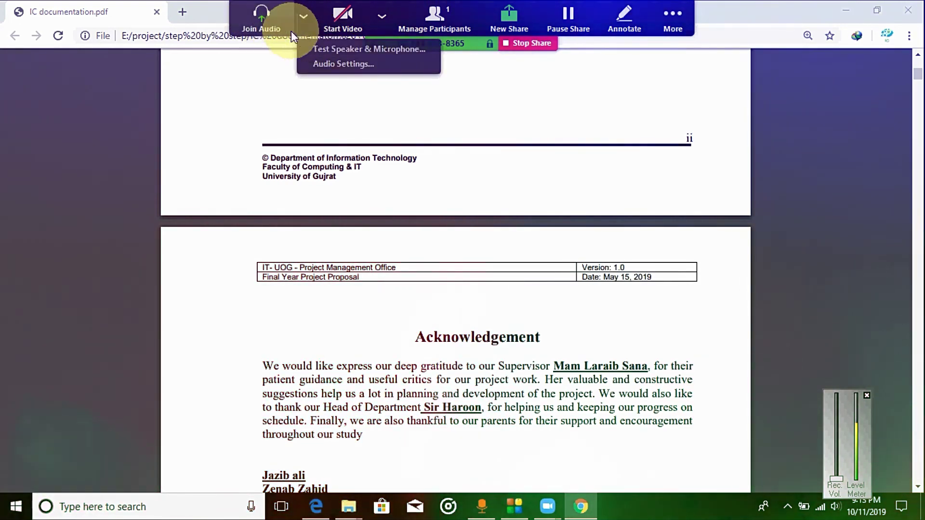
click(274, 7)
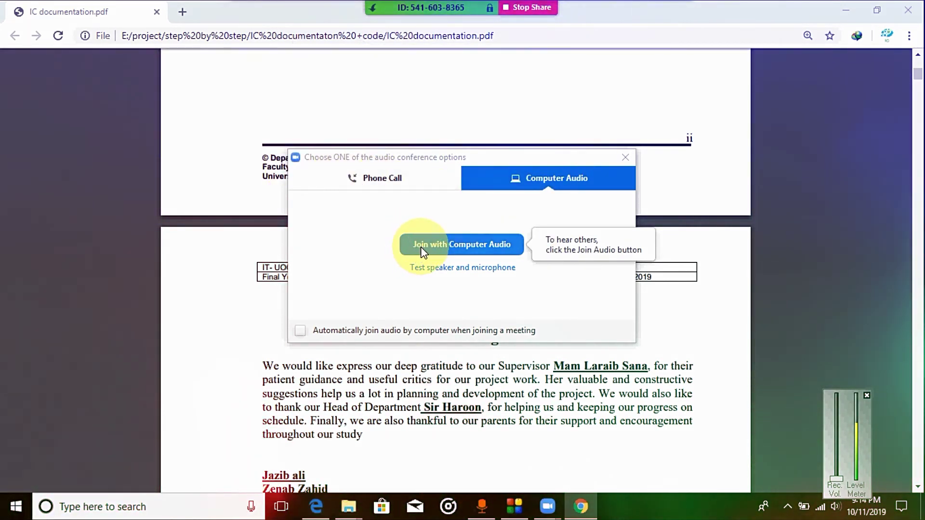
click(463, 245)
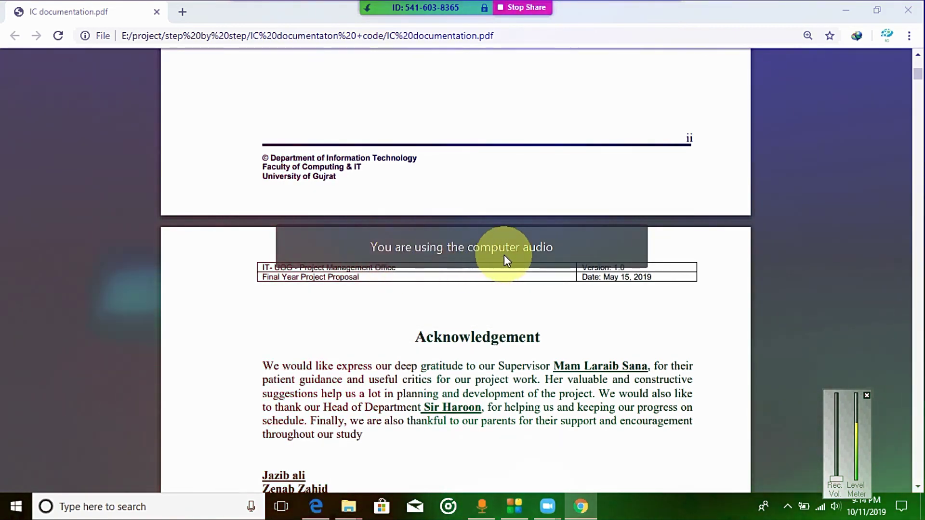
click(291, 10)
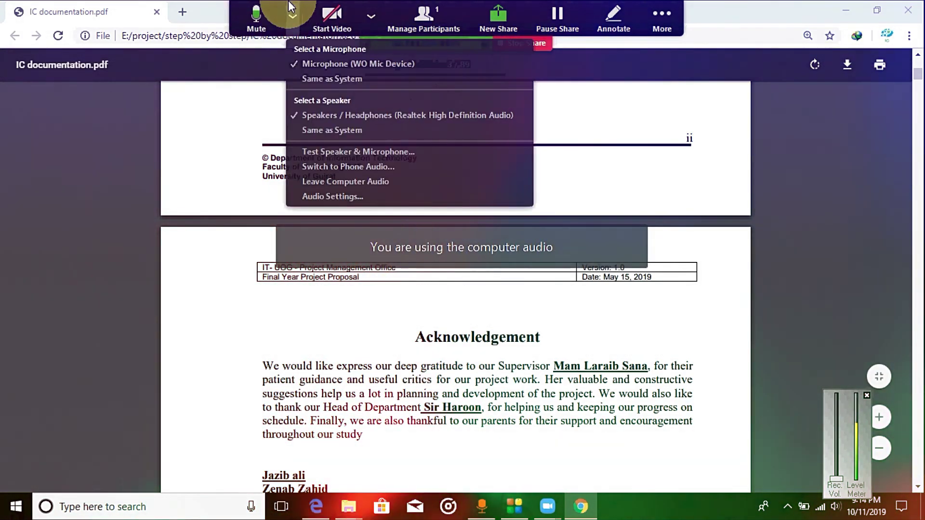
click(242, 28)
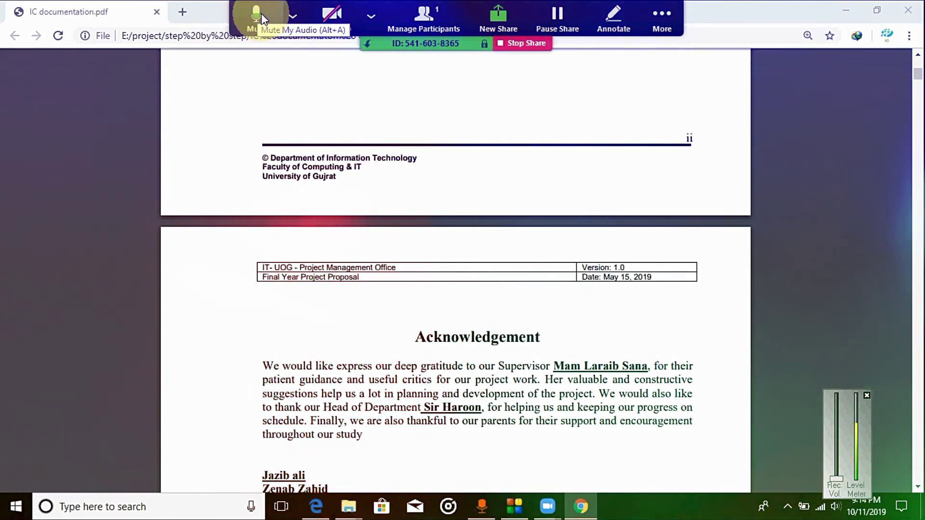
click(252, 16)
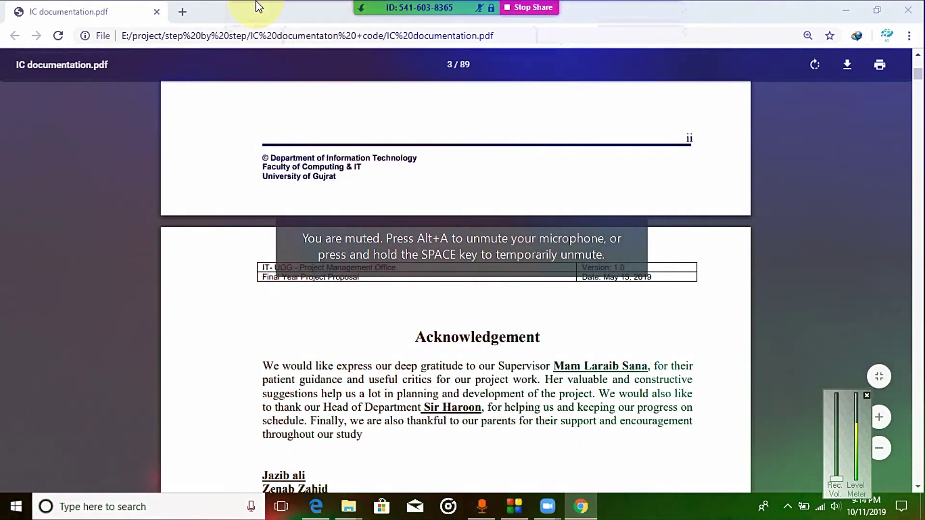
mouse_move(379, 7)
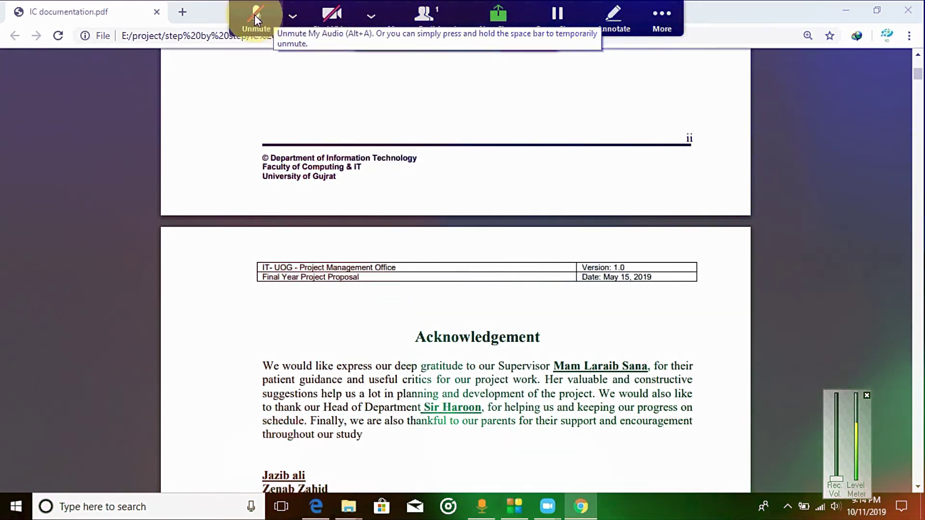
click(255, 19)
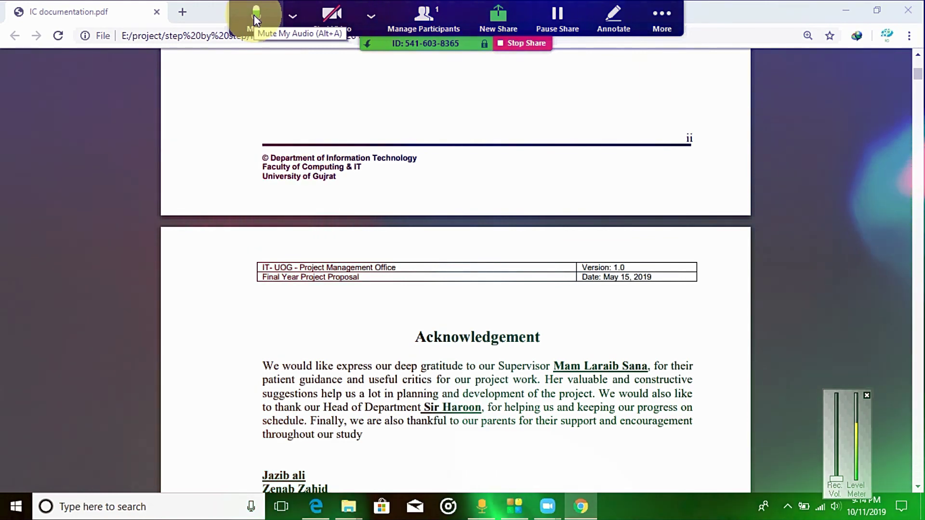
click(658, 10)
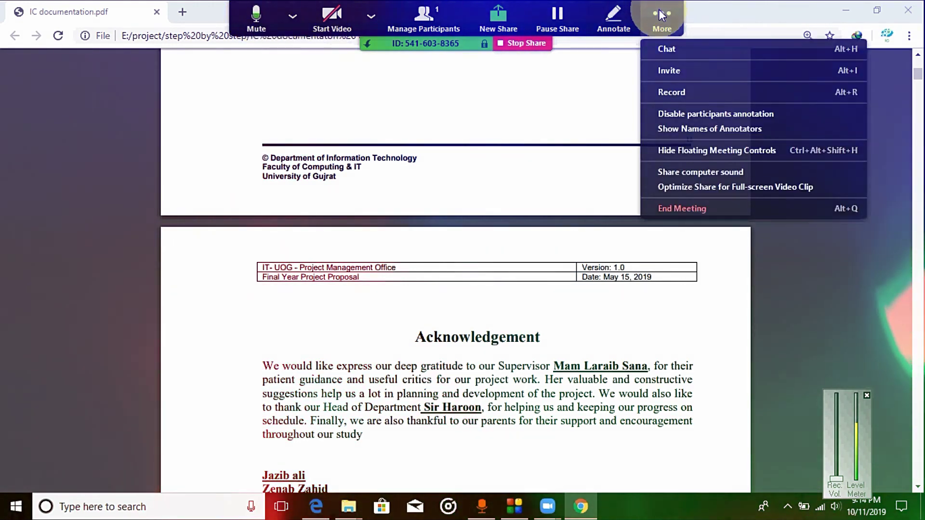
click(658, 10)
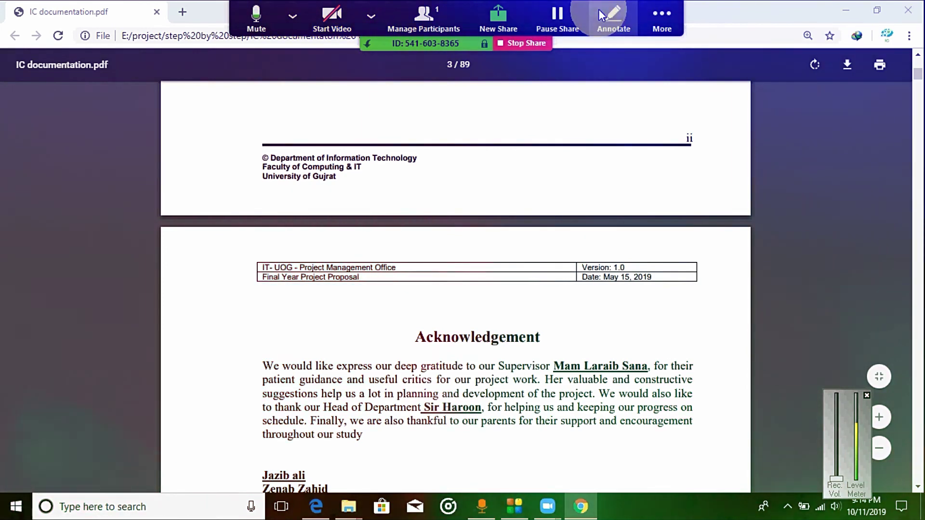
click(667, 17)
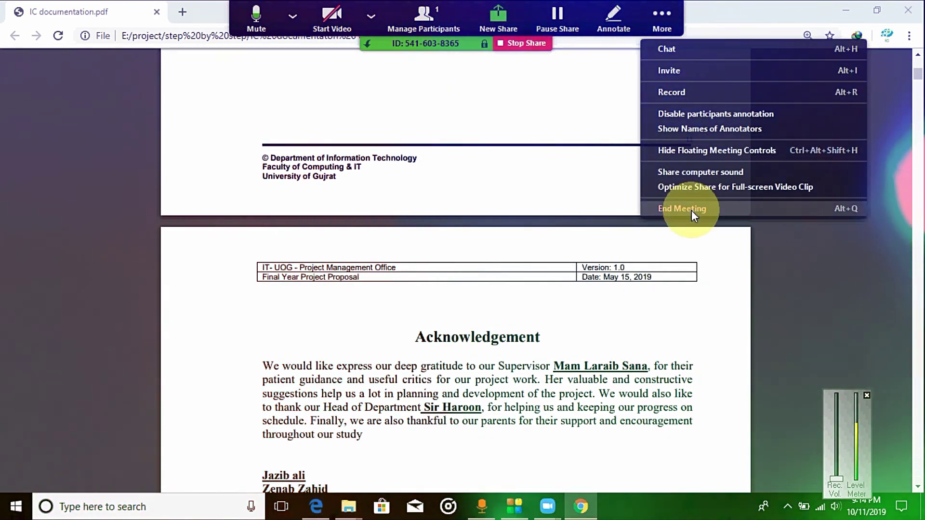
click(648, 9)
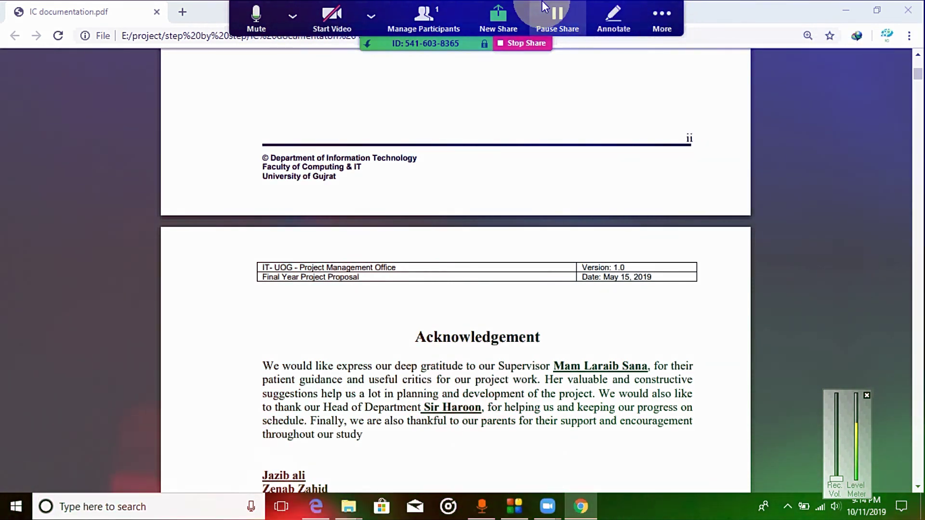
click(371, 16)
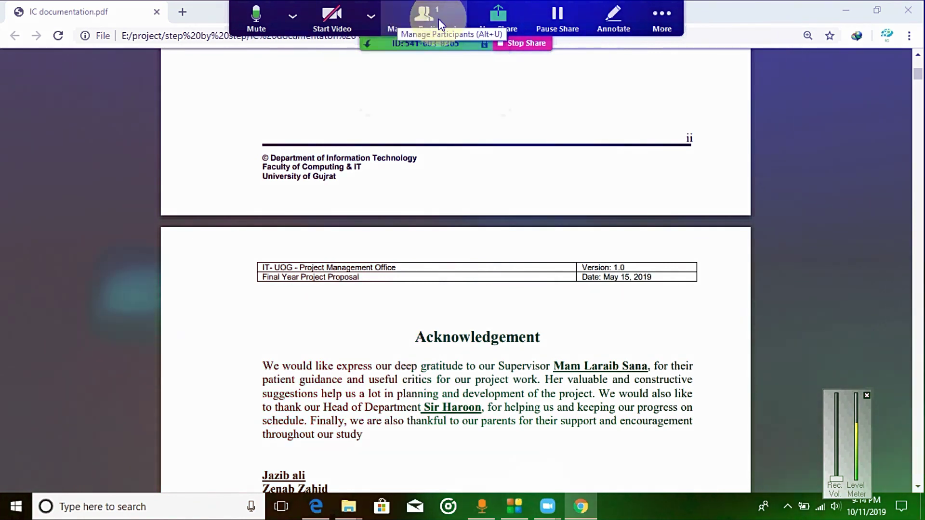
Start a new share of a blank Whiteboard in place of the PDF
click(505, 22)
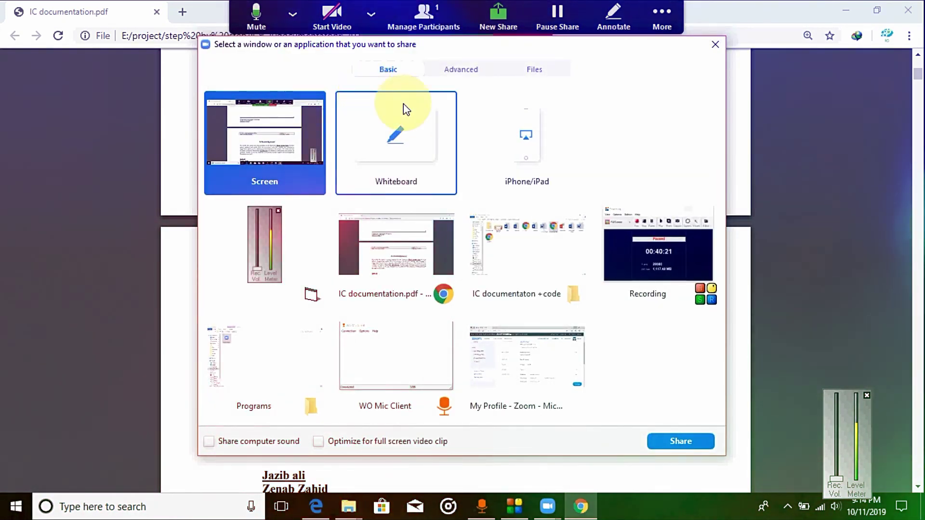
click(380, 149)
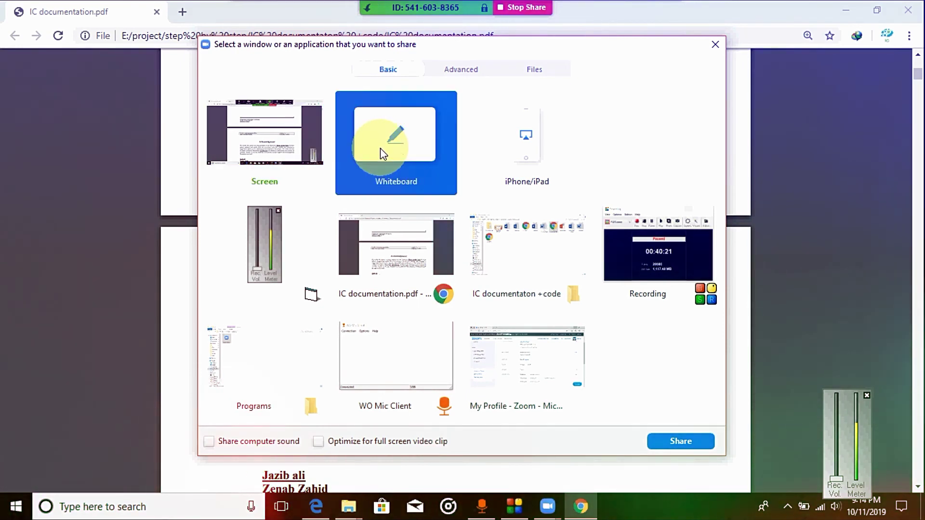
double_click(380, 149)
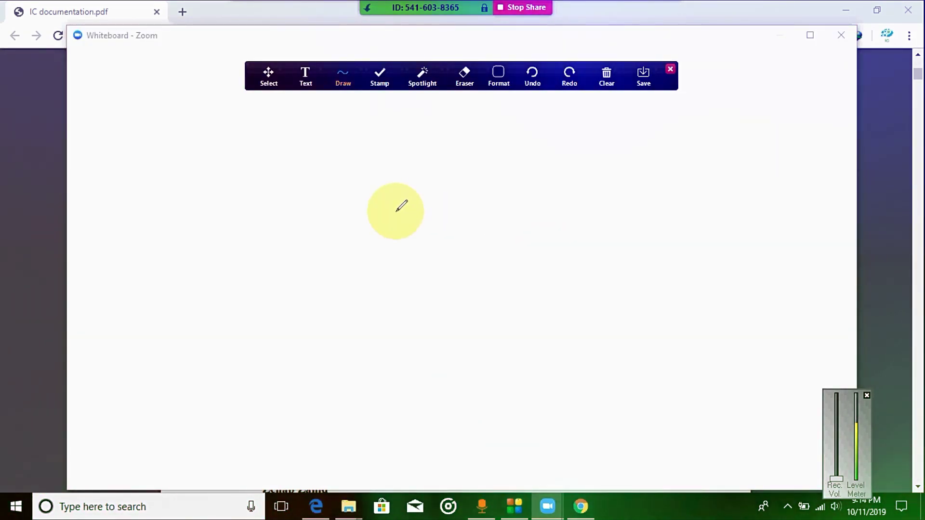
Sketch four freehand strokes on the whiteboard: one near the top, two vertical, one horizontal
mouse_move(359, 142)
mouse_down()
mouse_move(436, 37)
mouse_move(421, 177)
mouse_move(448, 191)
mouse_up()
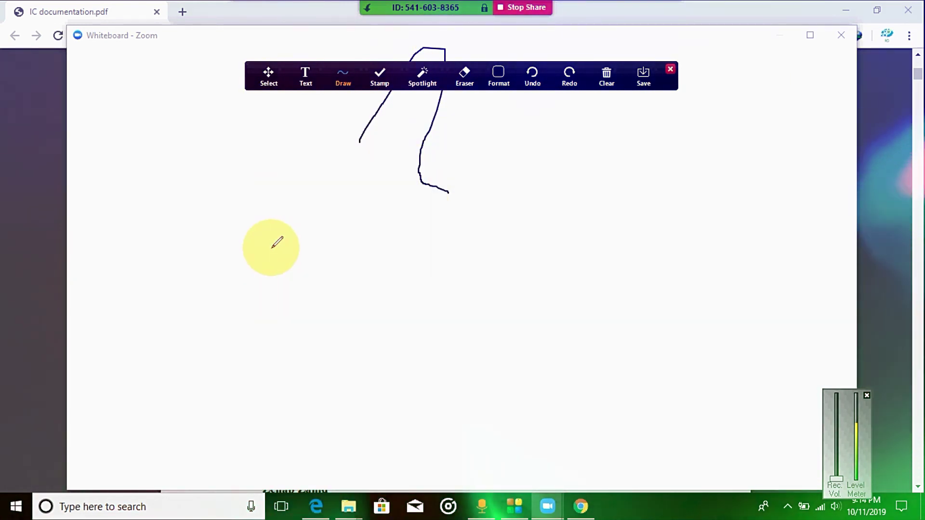
drag(272, 248, 263, 328)
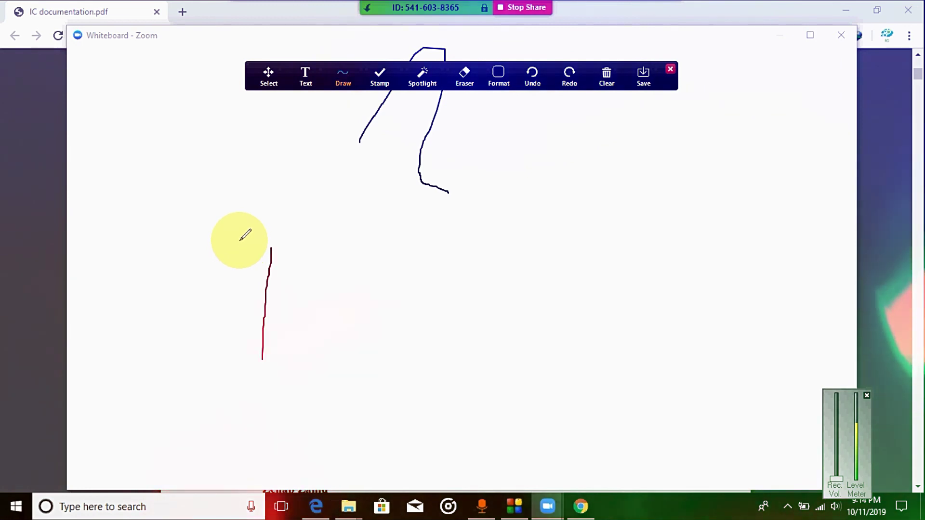
drag(324, 241, 290, 369)
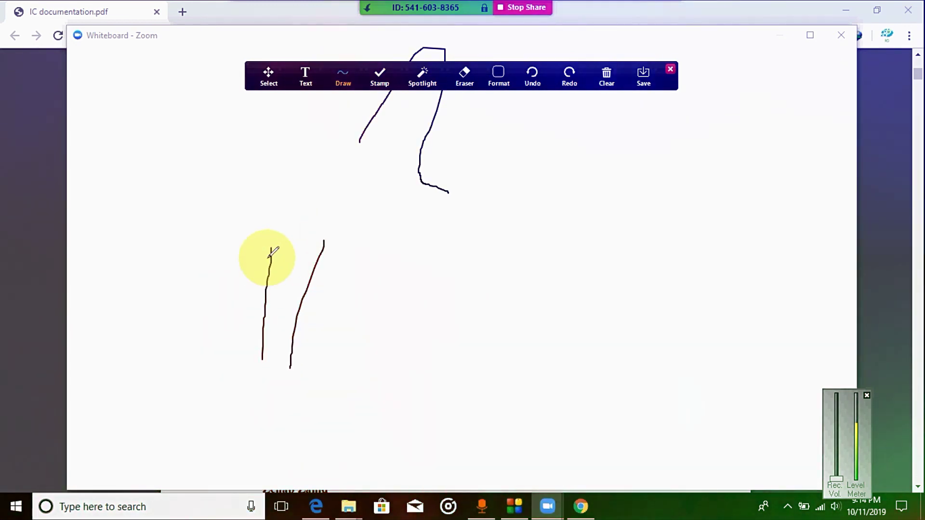
drag(273, 234, 374, 255)
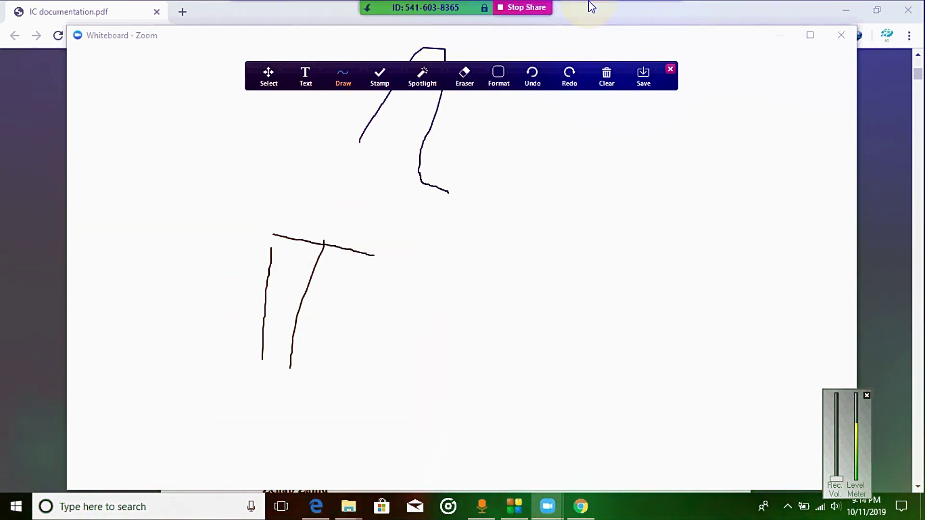
click(355, 5)
click(659, 14)
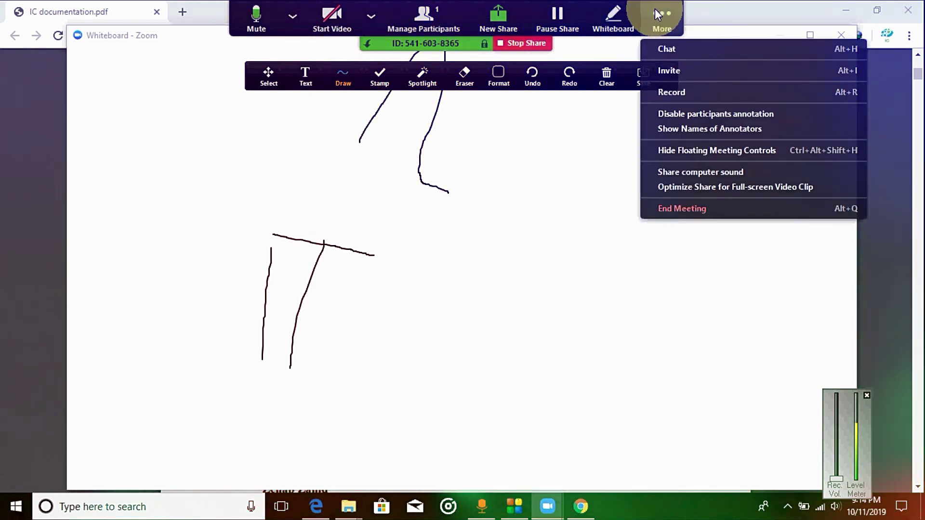
End the meeting for all participants, then dismiss the Join form on Zoom Home
click(687, 212)
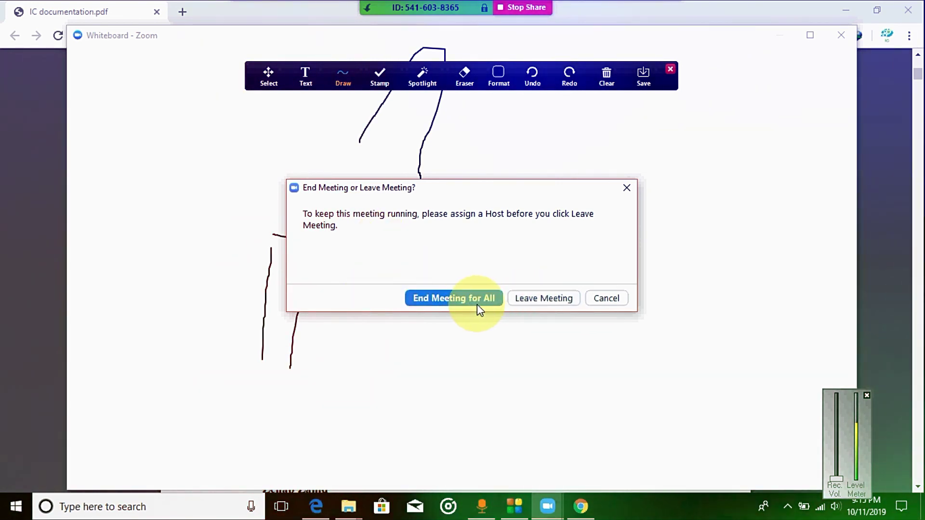
click(535, 299)
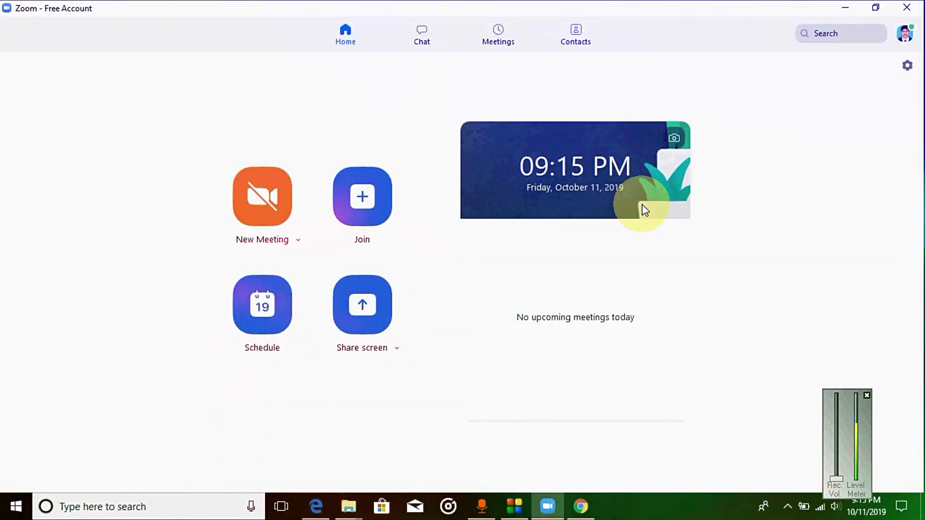
click(375, 211)
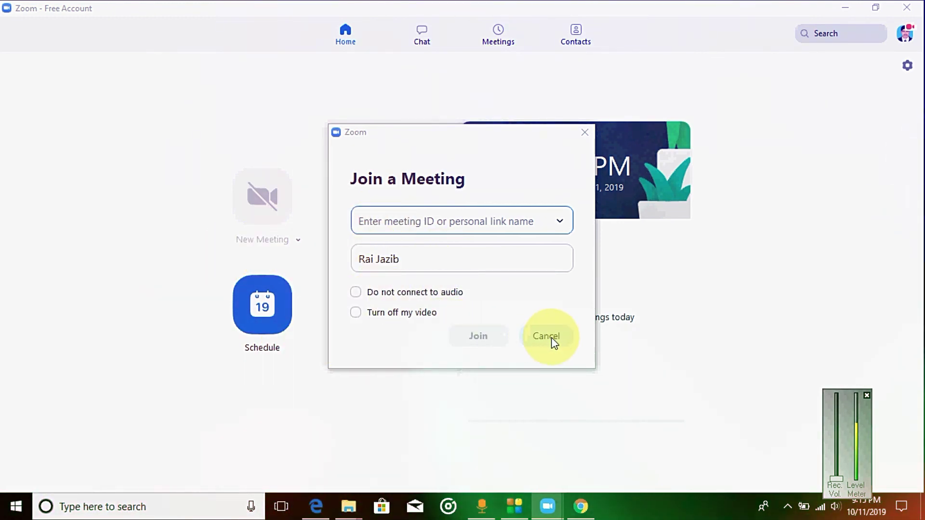
click(553, 337)
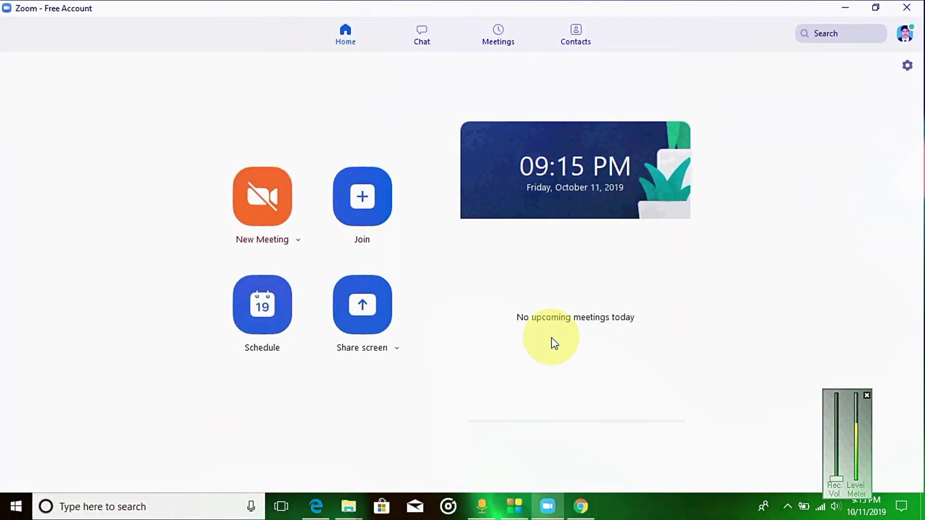